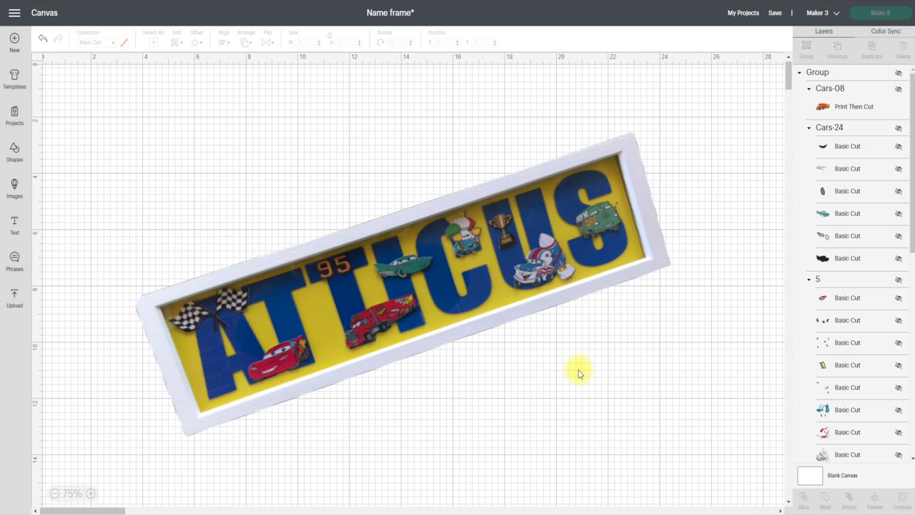
# Add a square with unlocked proportions and size it to 22 × 6.5 inches.
pyautogui.click(15, 151)
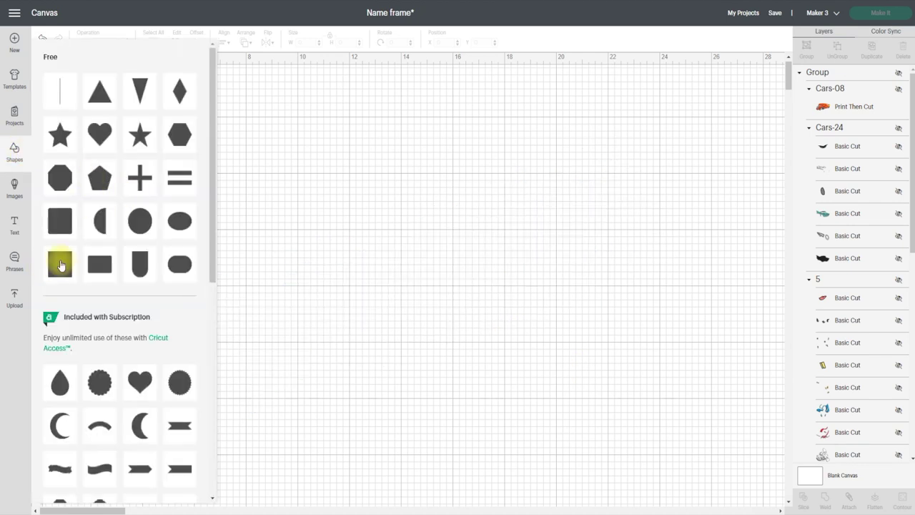
pyautogui.click(61, 265)
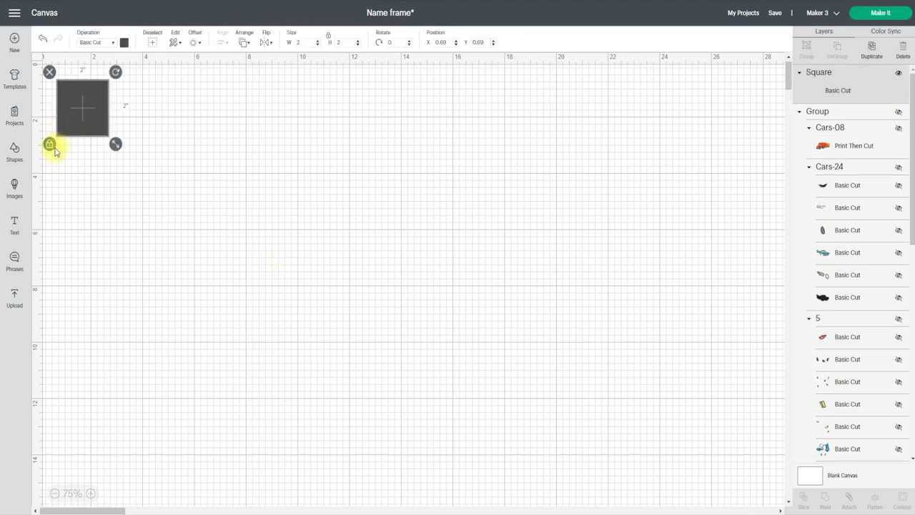
pyautogui.click(49, 145)
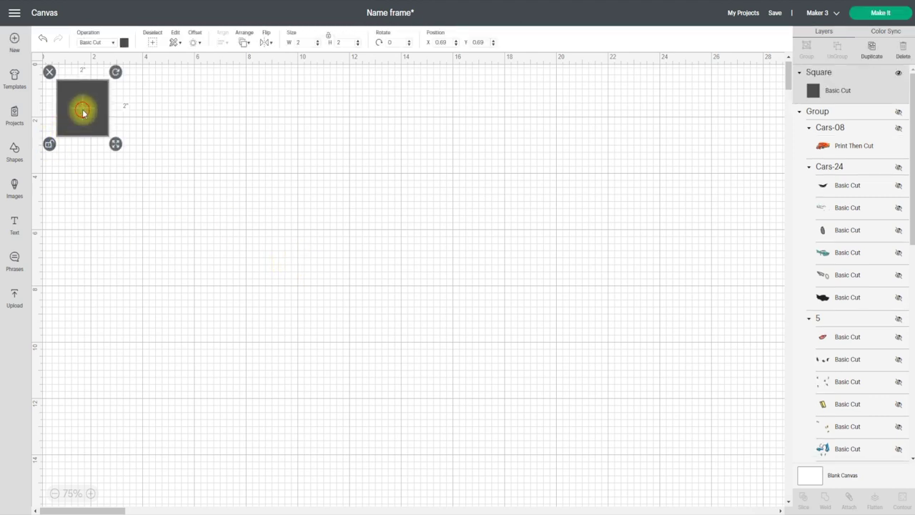
pyautogui.moveTo(83, 112); pyautogui.dragTo(221, 216)
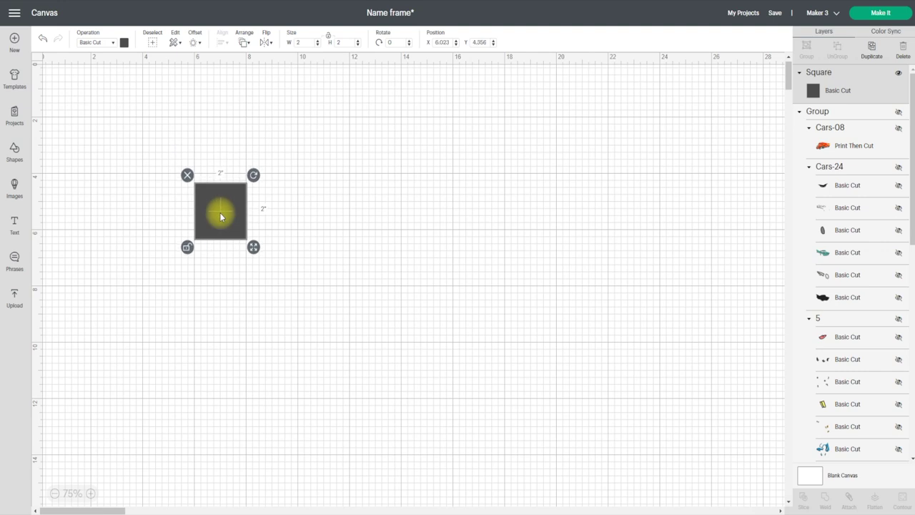
pyautogui.click(312, 43)
pyautogui.write('2')
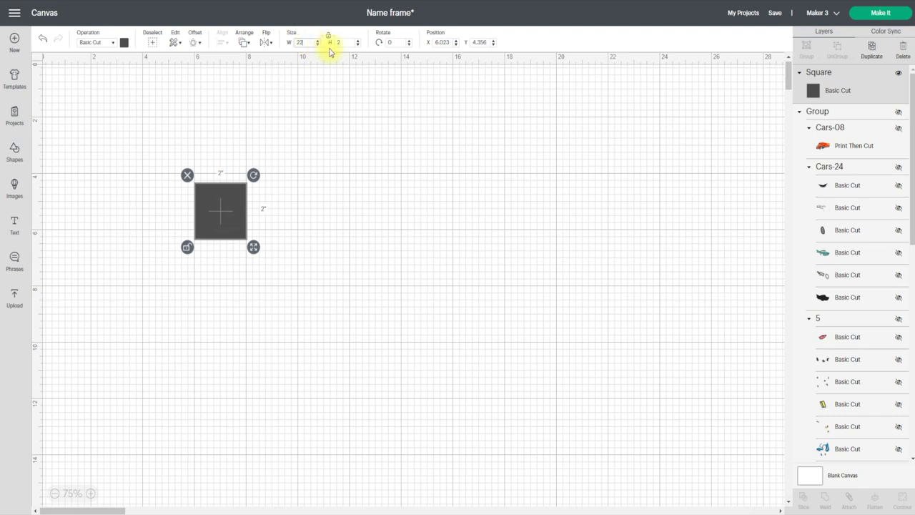
pyautogui.press('Tab')
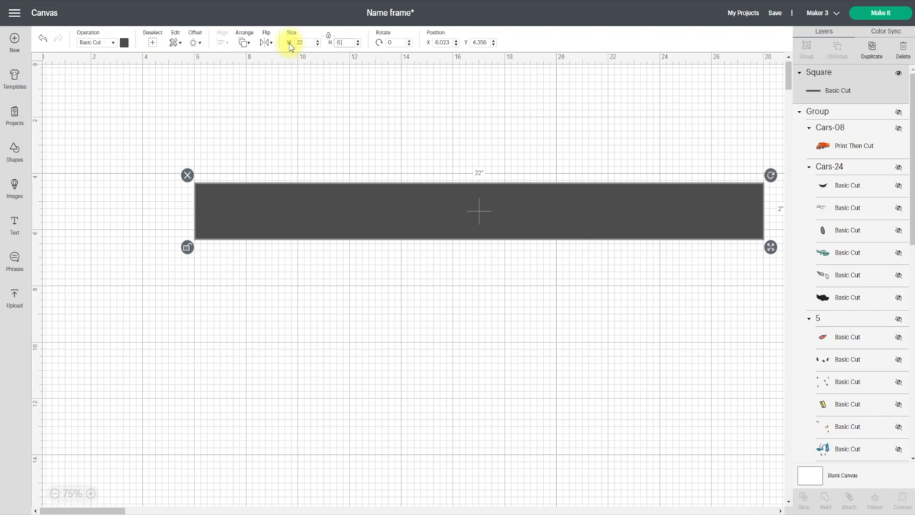
pyautogui.write('6.5')
pyautogui.press('Return')
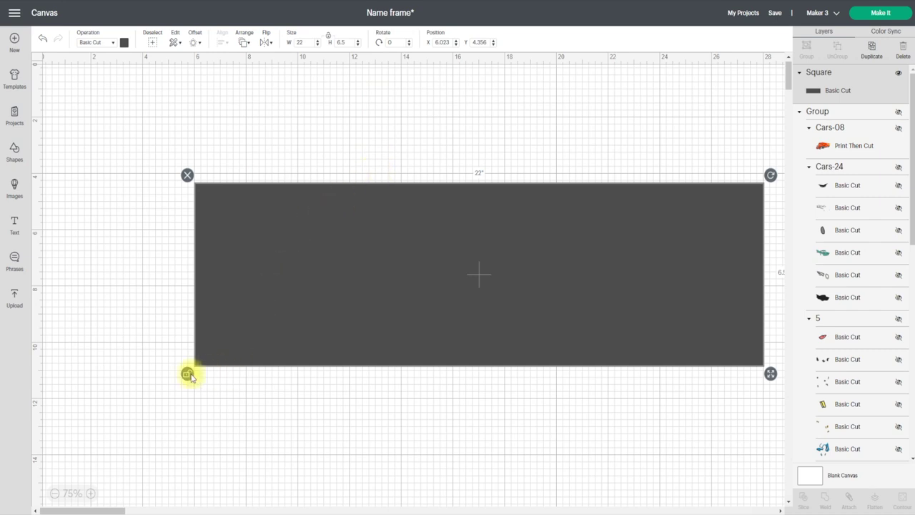
# Colour the rectangle light grey and move it up and left into place.
pyautogui.click(124, 43)
pyautogui.click(146, 247)
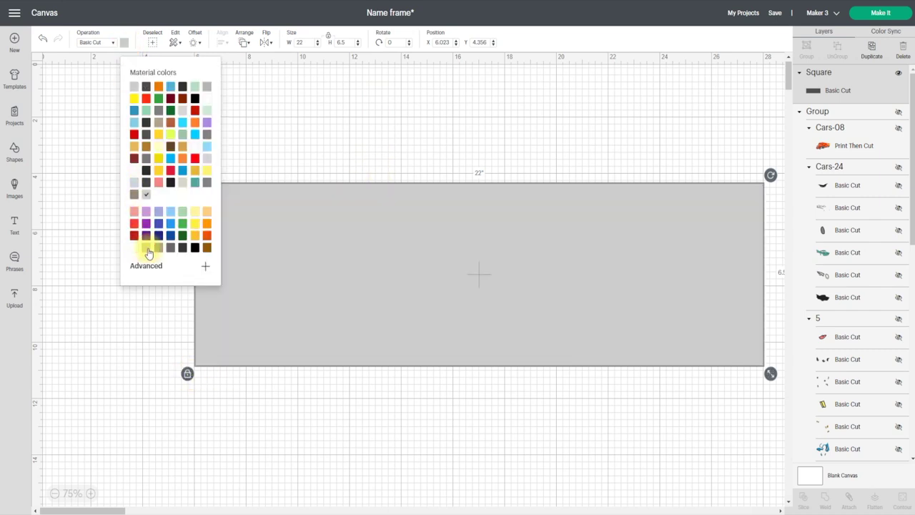
pyautogui.moveTo(456, 275); pyautogui.dragTo(403, 259)
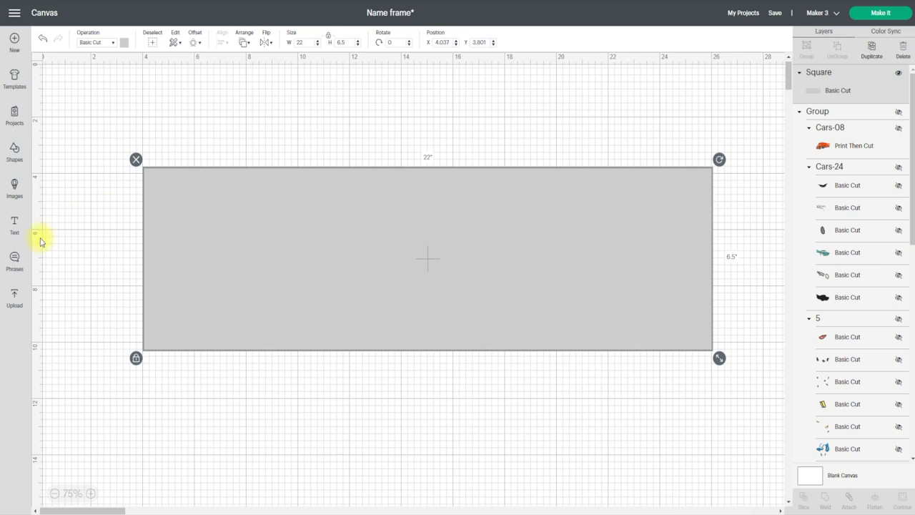
# Add an ATTICUS text box in Impact and drag it onto the grey rectangle.
pyautogui.click(17, 230)
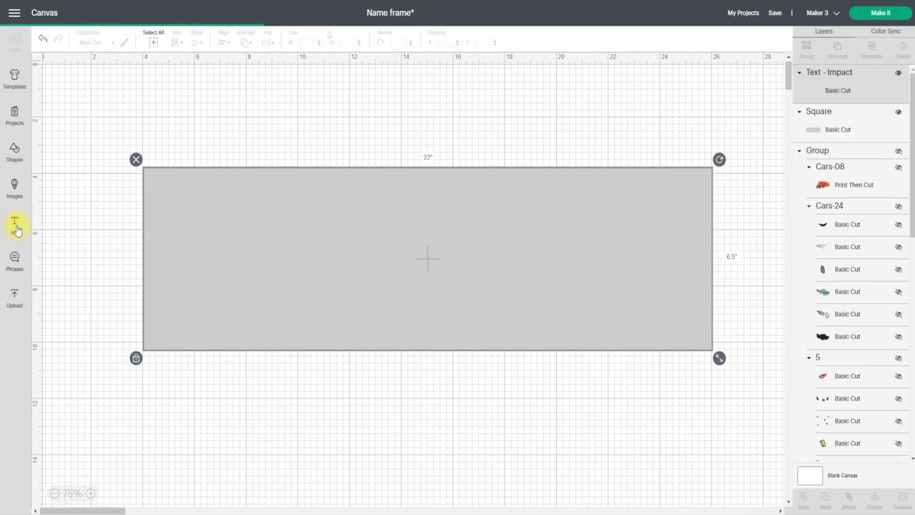
pyautogui.write('A')
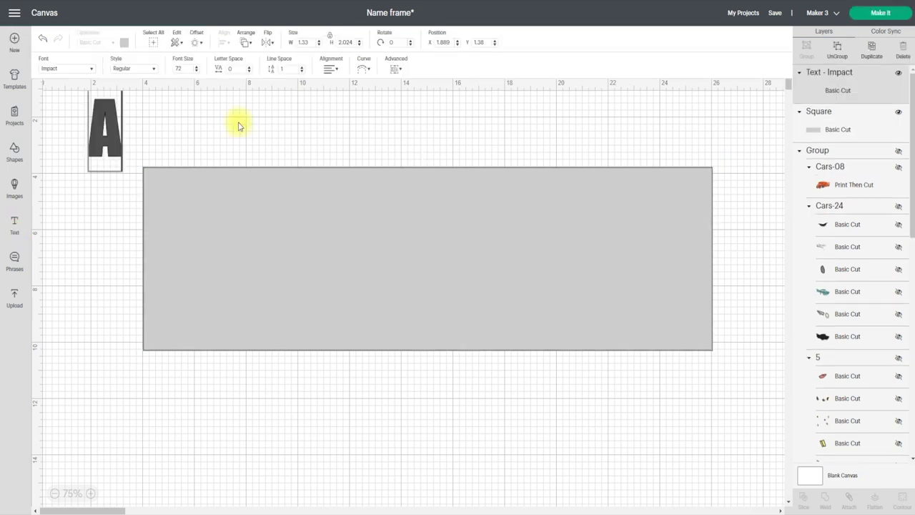
pyautogui.write('TTICUS')
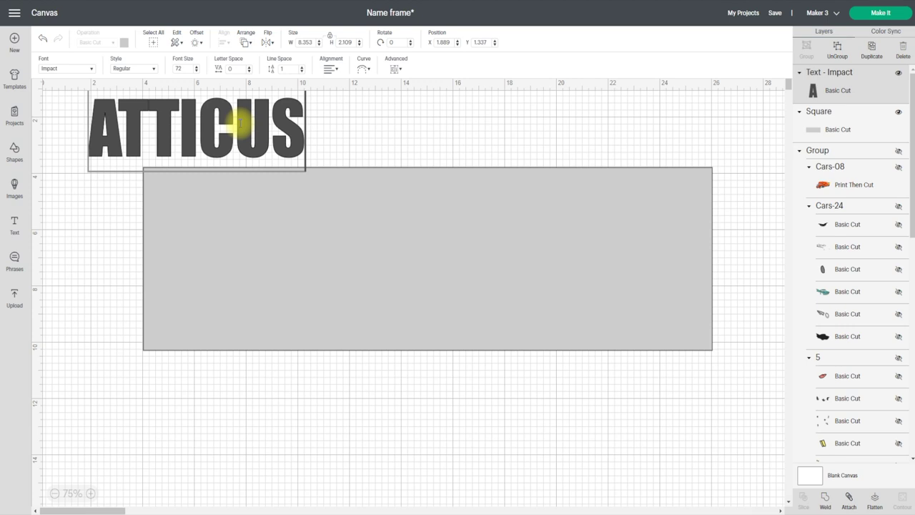
pyautogui.moveTo(133, 119); pyautogui.dragTo(205, 205)
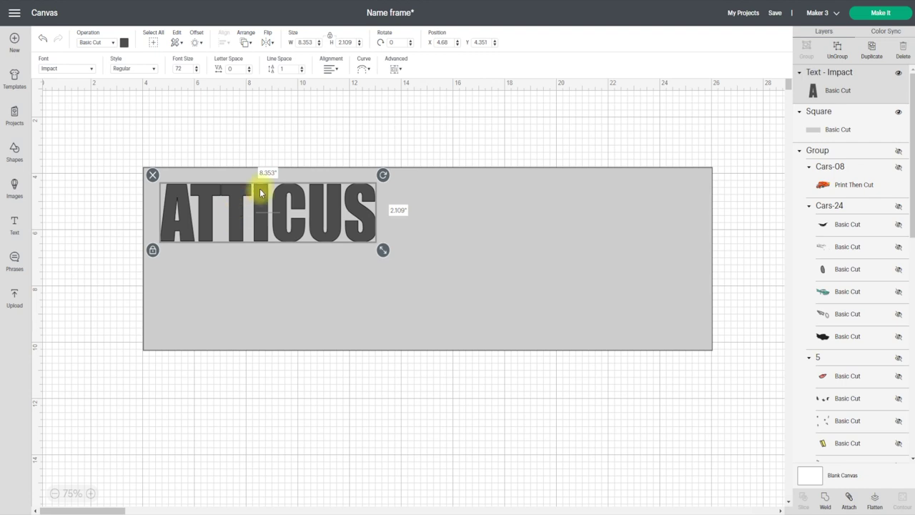
# Enlarge ATTICUS, raise its letter spacing to 0.6, and stretch it to about 20.8 × 5.5 inches.
pyautogui.moveTo(382, 249); pyautogui.dragTo(698, 334)
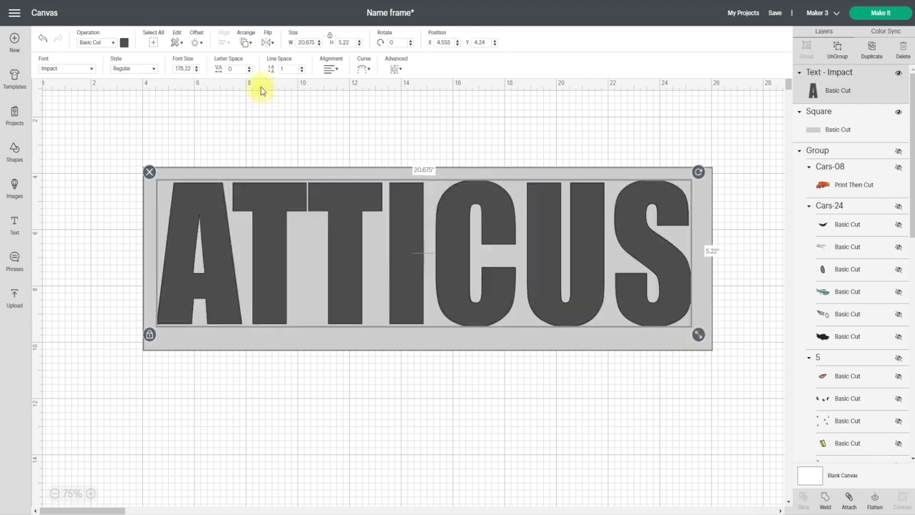
pyautogui.click(249, 66)
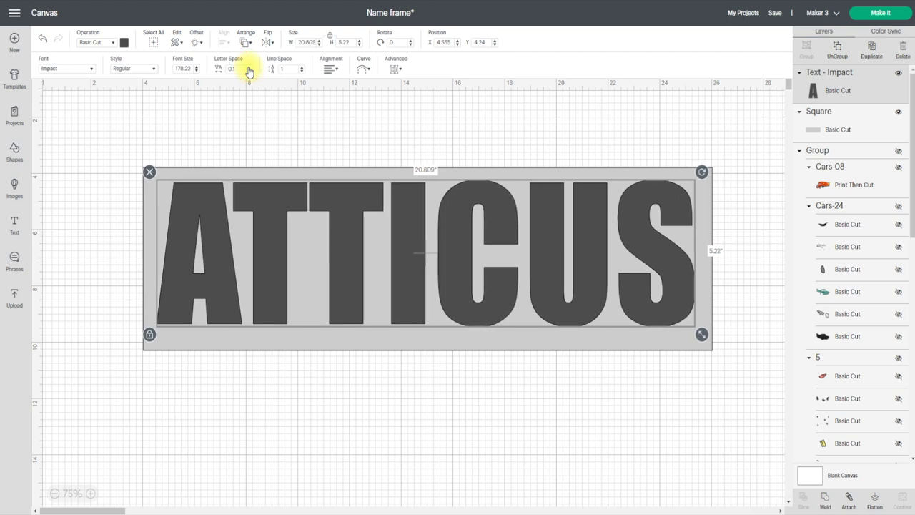
pyautogui.click(249, 66)
pyautogui.click(248, 65)
pyautogui.click(249, 66)
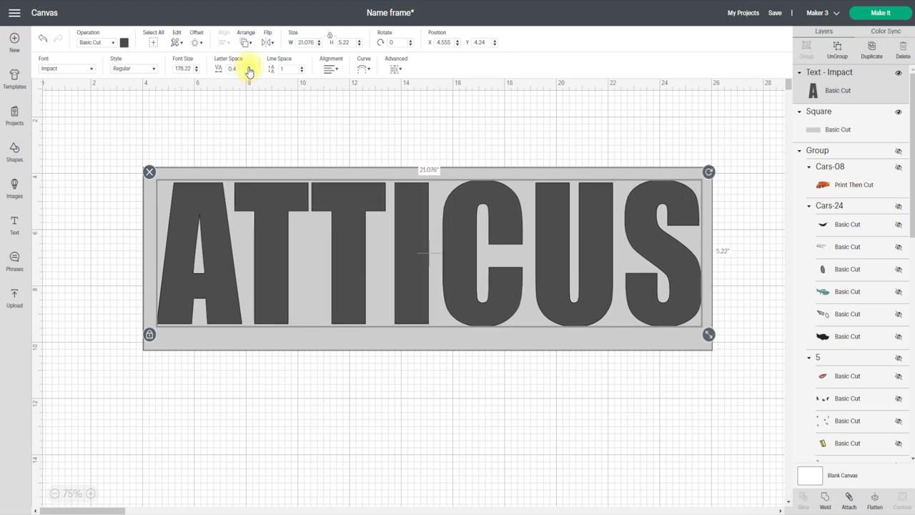
pyautogui.click(249, 66)
pyautogui.click(249, 66)
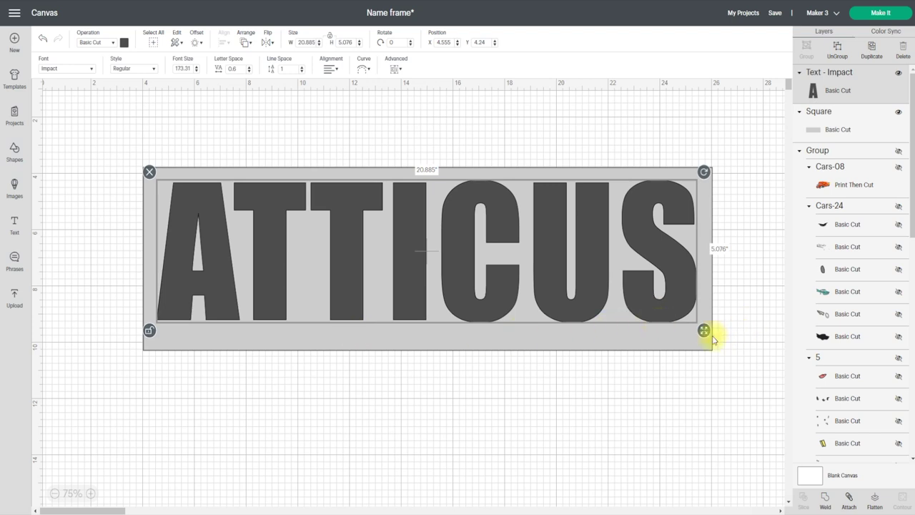
pyautogui.moveTo(705, 330); pyautogui.dragTo(704, 344)
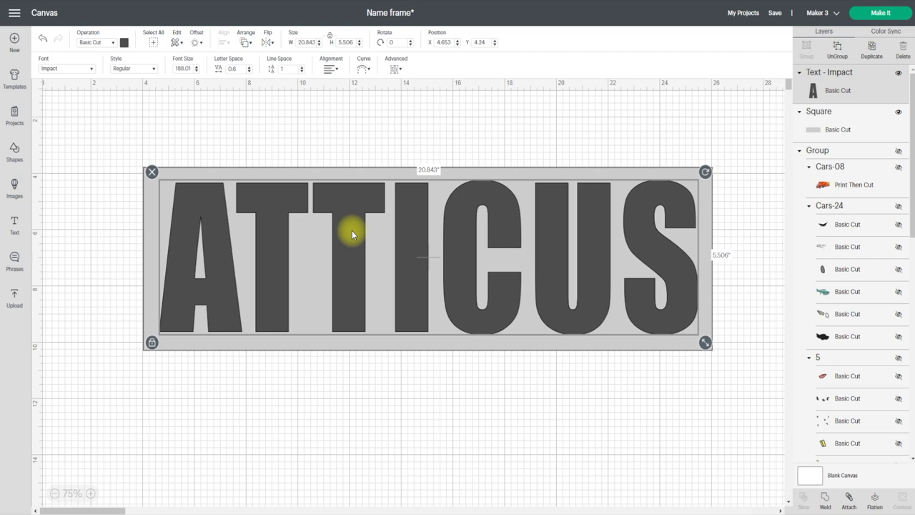
# Duplicate the ATTICUS text and grey rectangle together and move the copy below the original.
pyautogui.click(175, 122)
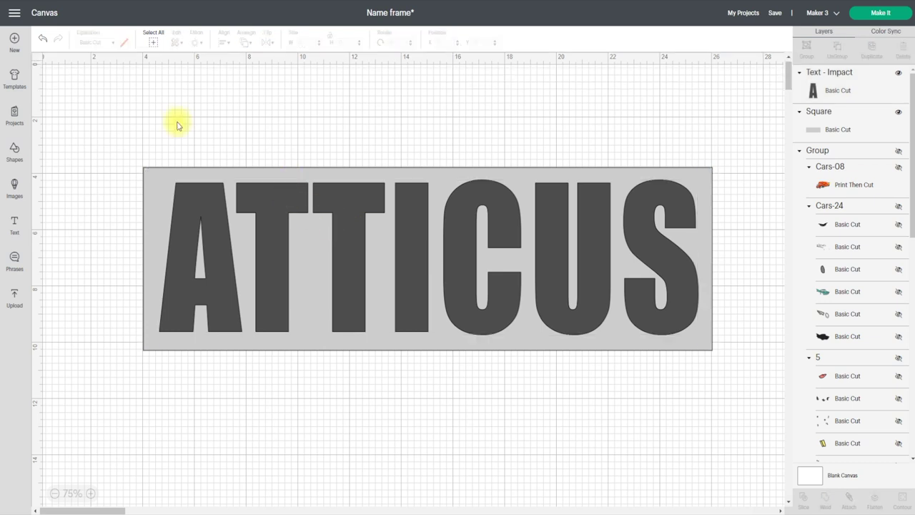
pyautogui.moveTo(168, 118); pyautogui.dragTo(714, 363)
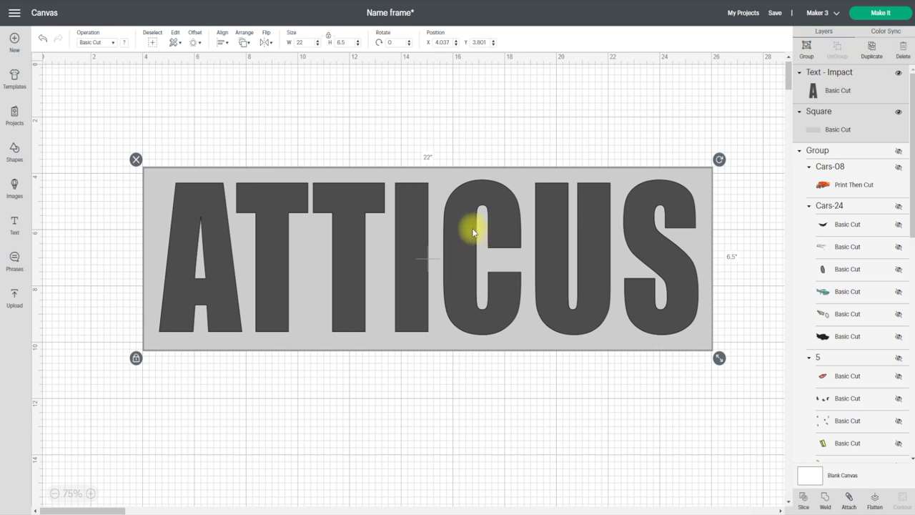
pyautogui.hotkey('ctrl', 'd')
pyautogui.moveTo(464, 187); pyautogui.dragTo(459, 386)
# Slice the copy, delete the letter pieces, and hide the plate with ATTICUS cut out.
pyautogui.scroll(-4, 460, 386)
pyautogui.moveTo(112, 286); pyautogui.dragTo(694, 398)
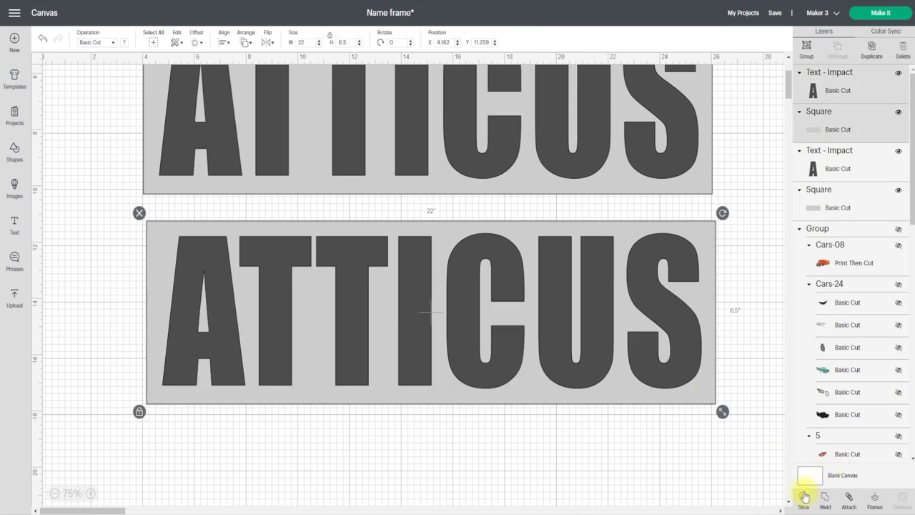
pyautogui.click(803, 494)
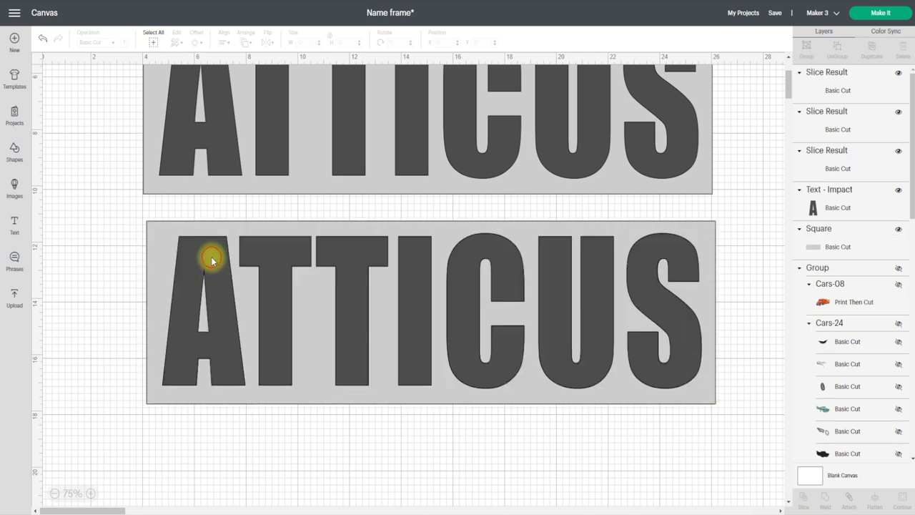
pyautogui.click(207, 255)
pyautogui.click(154, 223)
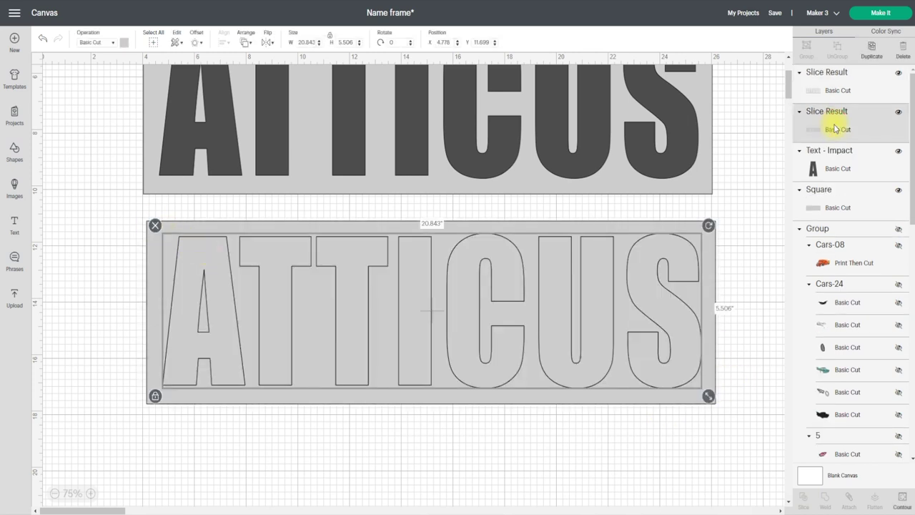
pyautogui.click(903, 47)
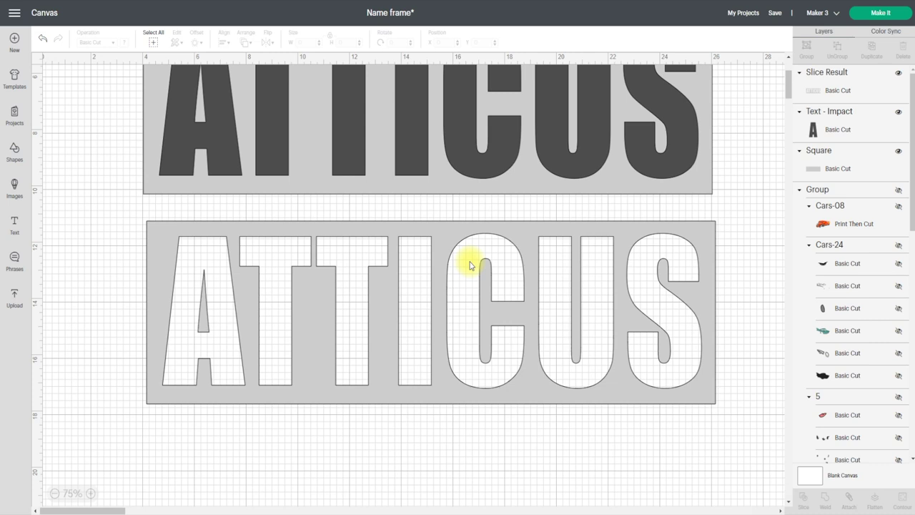
pyautogui.click(469, 271)
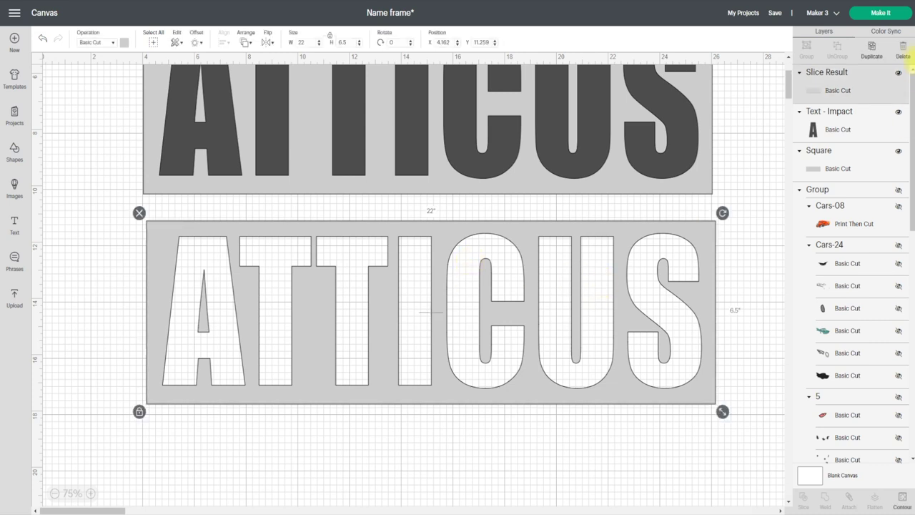
pyautogui.click(898, 74)
pyautogui.scroll(3, 415, 200)
pyautogui.click(421, 196)
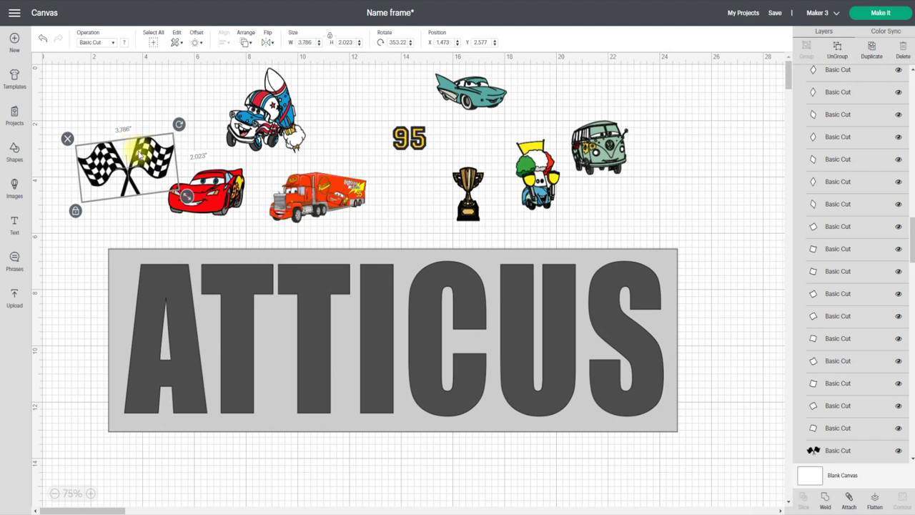
# Place the flags and red car on the A, try the truck under TI, then duplicate and weld the car.
pyautogui.moveTo(140, 152); pyautogui.dragTo(177, 276)
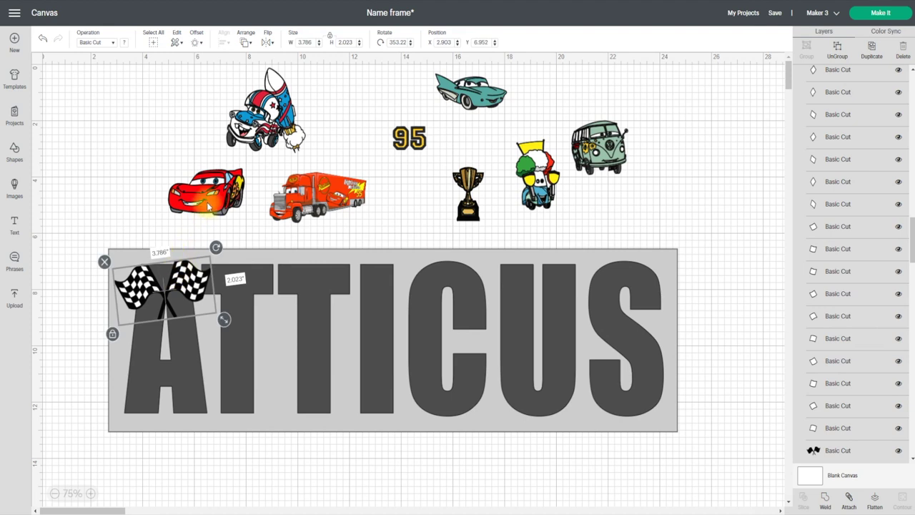
pyautogui.click(213, 182)
pyautogui.moveTo(214, 182); pyautogui.dragTo(230, 385)
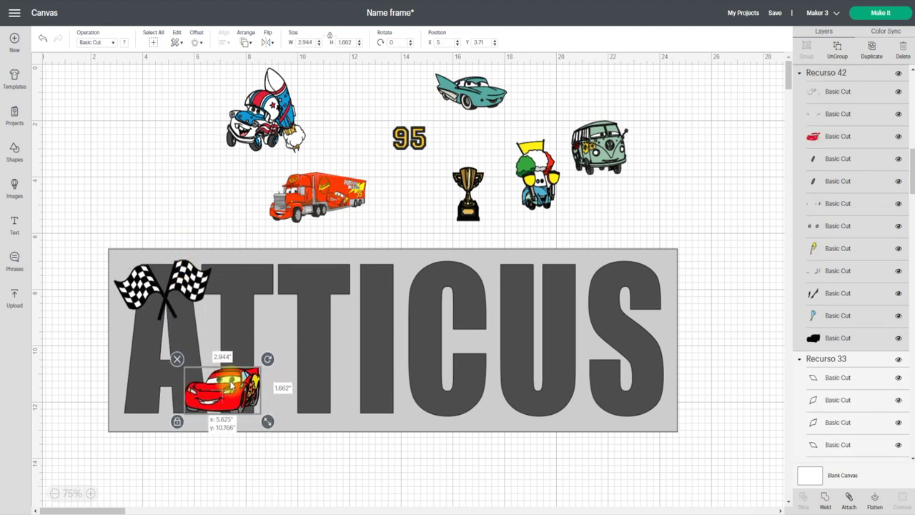
pyautogui.click(318, 205)
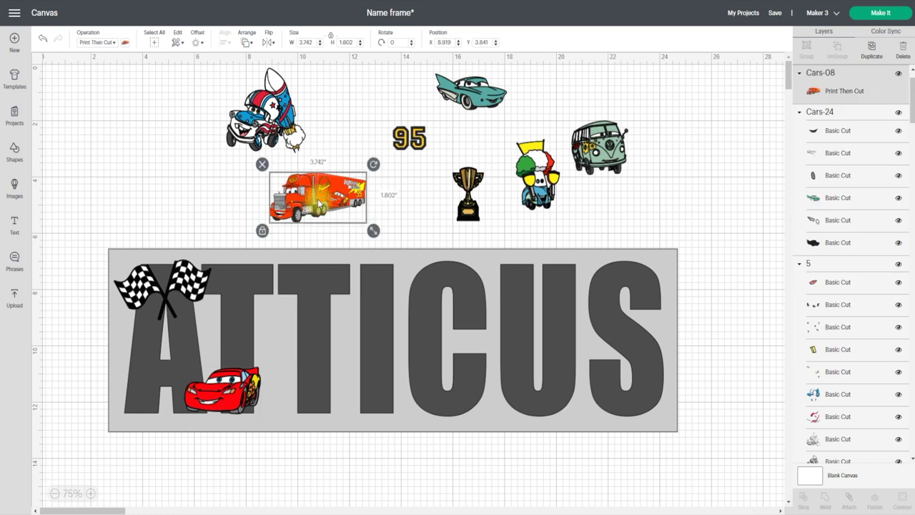
pyautogui.moveTo(319, 205); pyautogui.dragTo(462, 347)
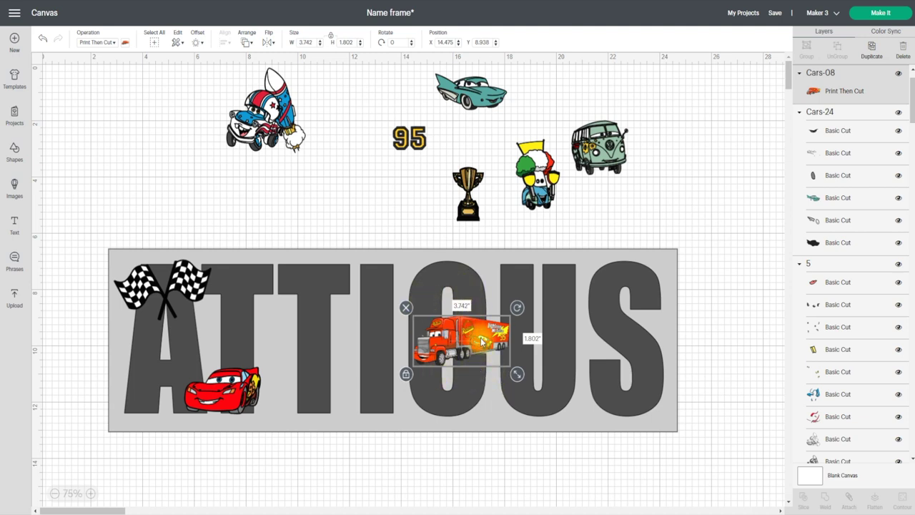
pyautogui.moveTo(483, 343); pyautogui.dragTo(364, 341)
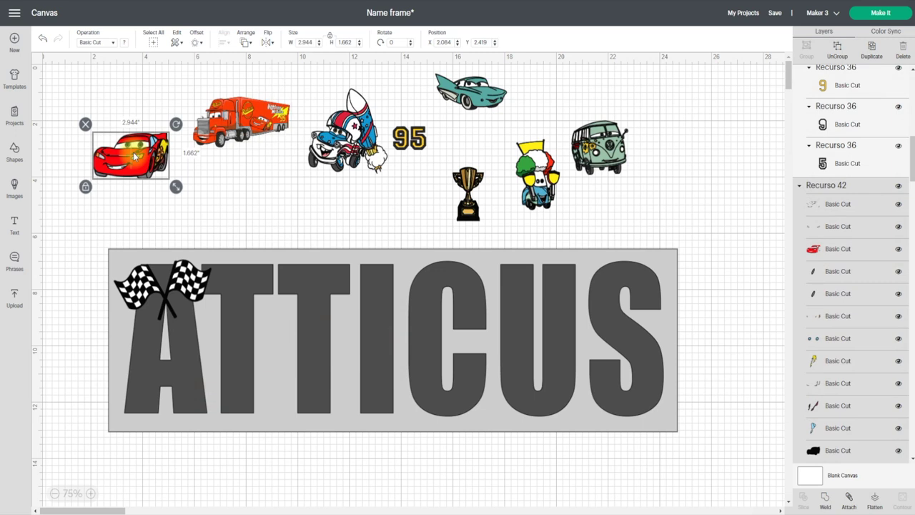
pyautogui.click(860, 53)
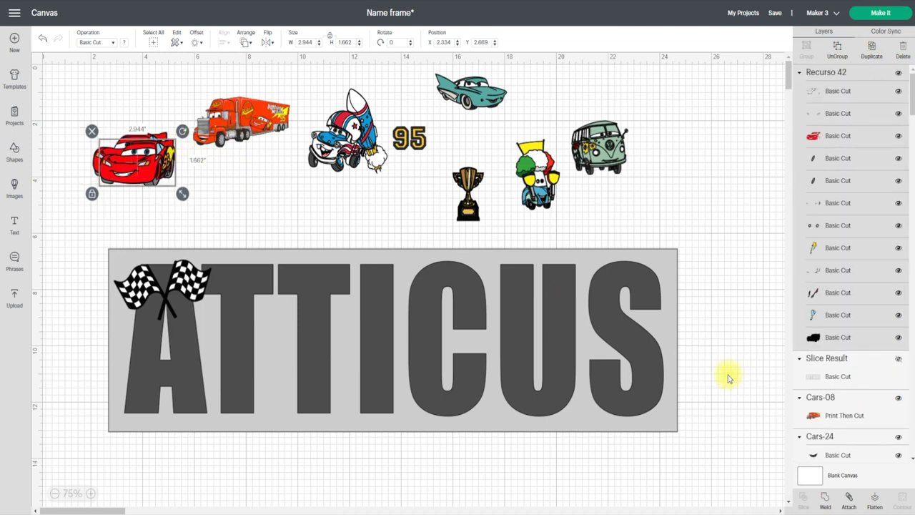
pyautogui.click(824, 495)
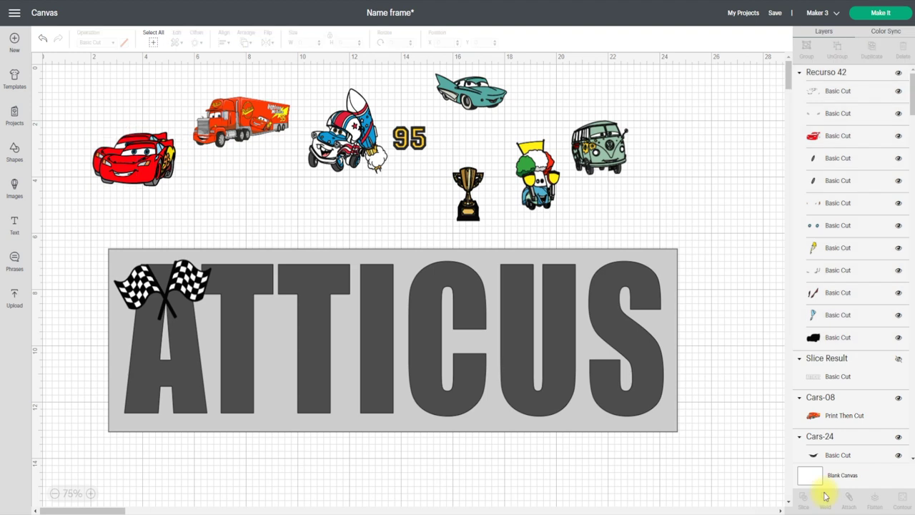
# Make the welded car silhouette white and move it below the ATTICUS panel.
pyautogui.click(138, 148)
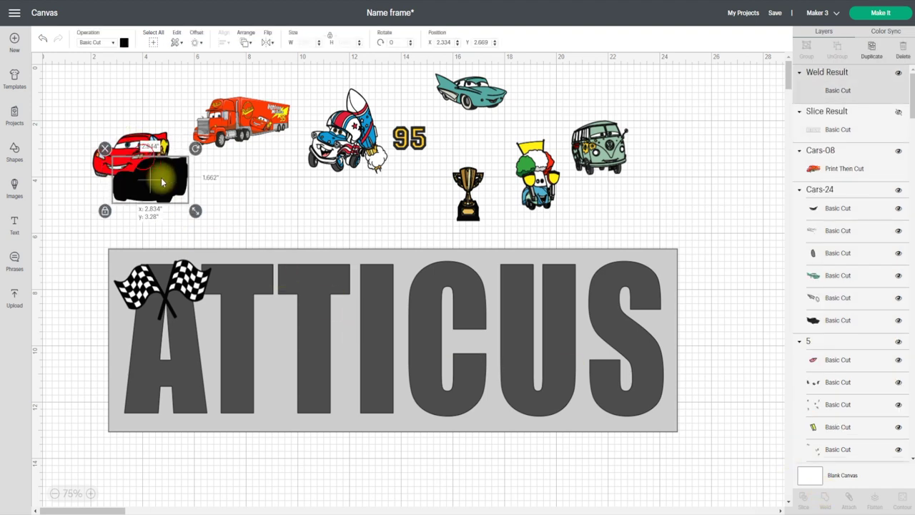
pyautogui.click(124, 42)
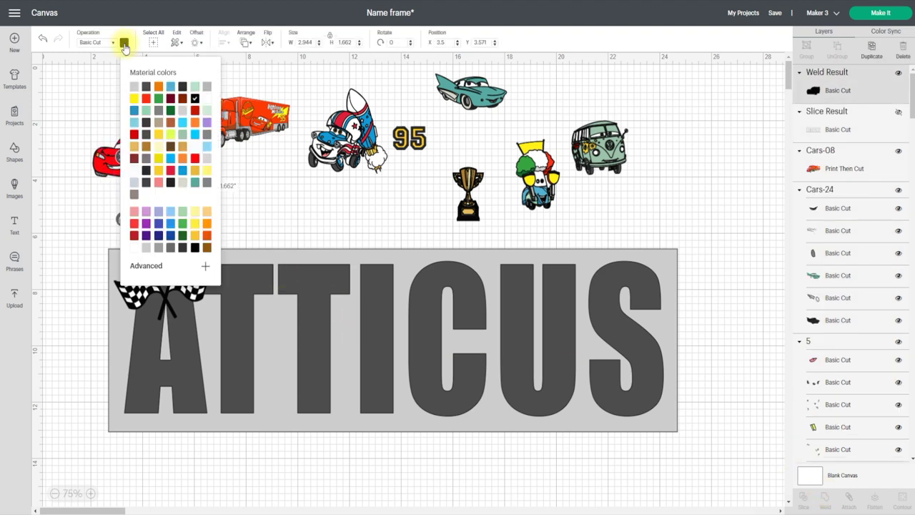
pyautogui.click(135, 247)
pyautogui.click(245, 194)
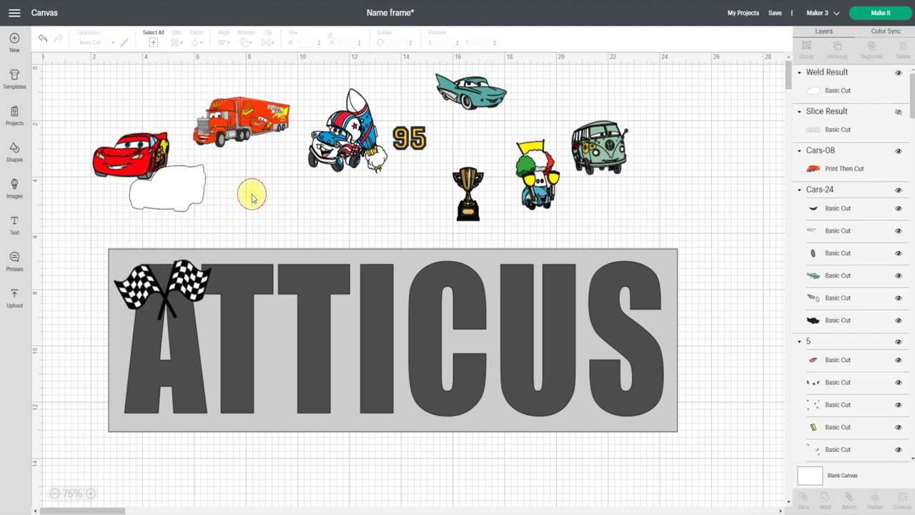
pyautogui.click(178, 191)
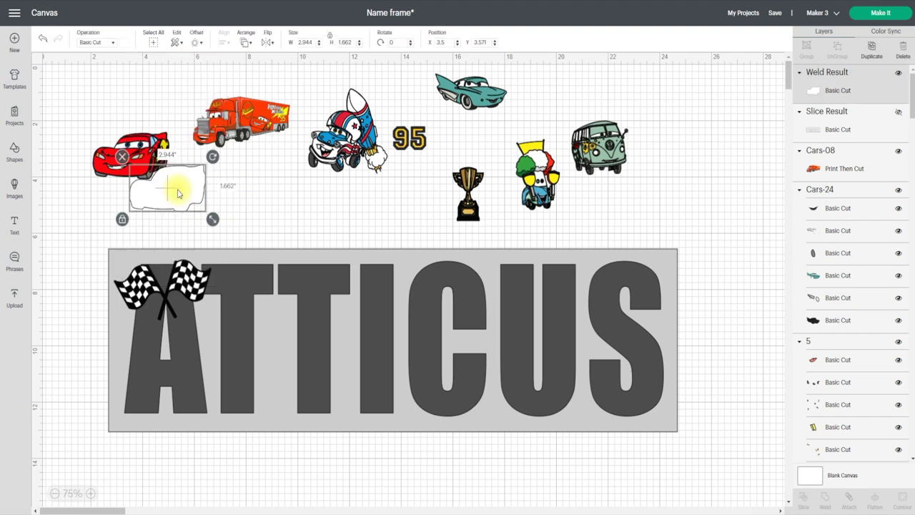
pyautogui.moveTo(178, 192); pyautogui.dragTo(158, 475)
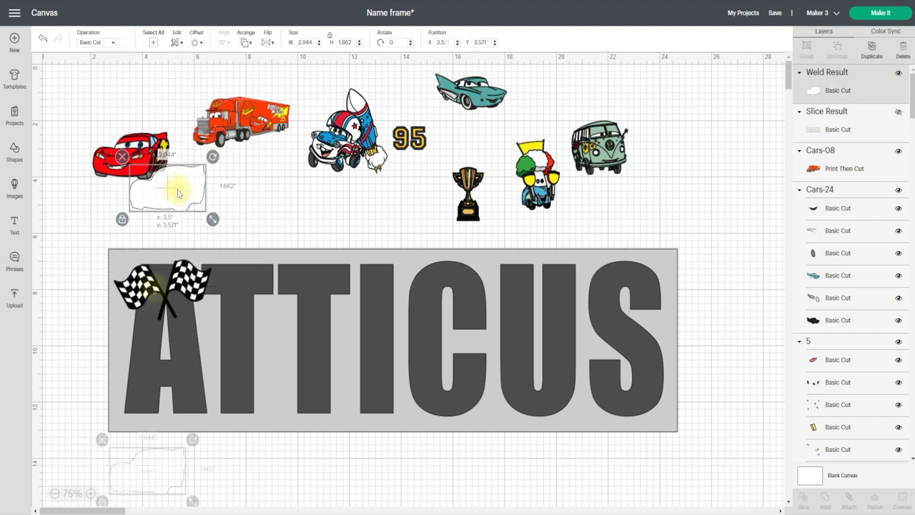
# Flatten the red car onto the A and move the checkered flags to the top-left.
pyautogui.click(136, 161)
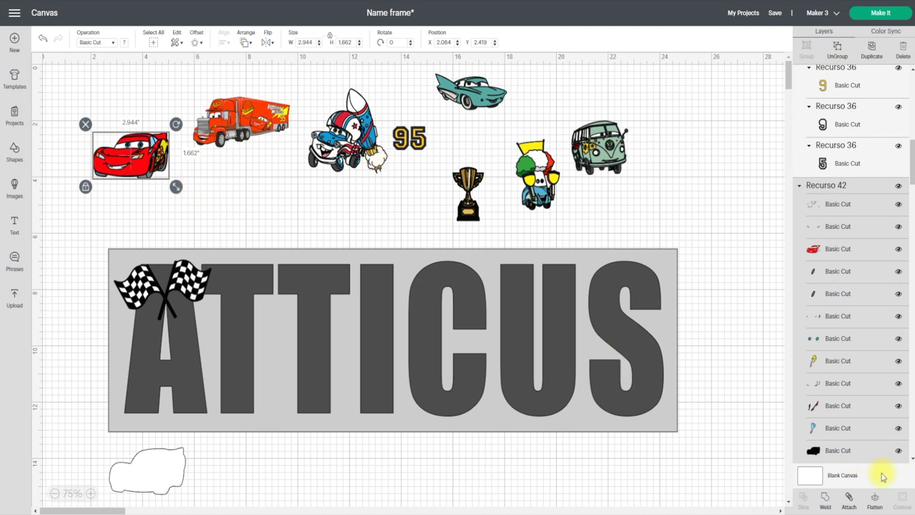
pyautogui.click(875, 498)
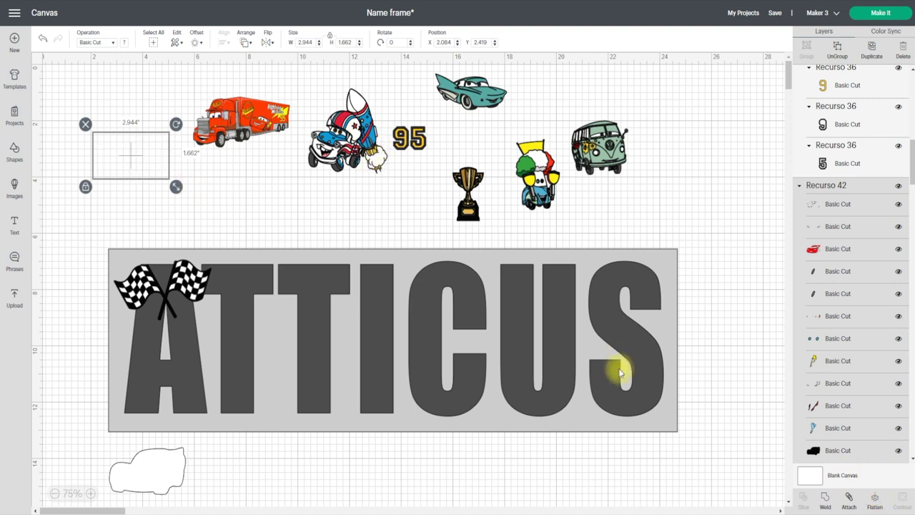
pyautogui.moveTo(140, 153); pyautogui.dragTo(239, 386)
pyautogui.moveTo(184, 293); pyautogui.dragTo(133, 65)
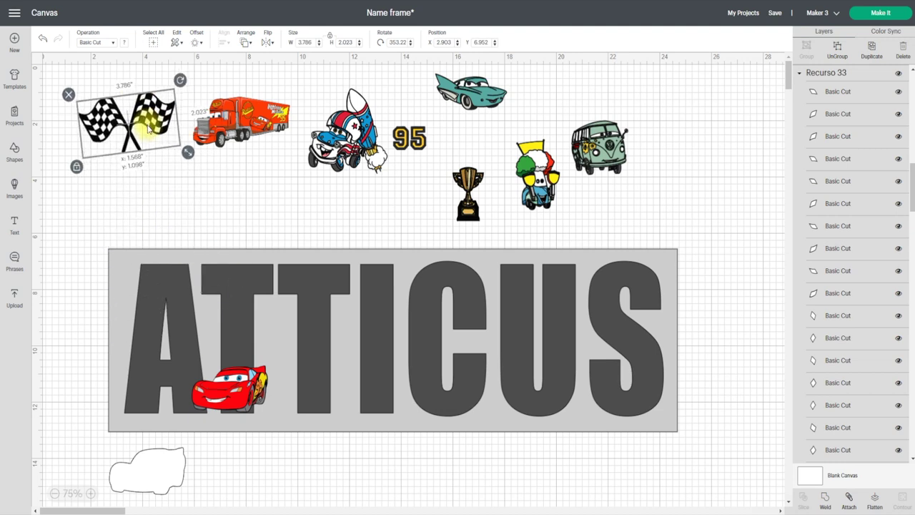
# Duplicate the checkered flags, weld the copy, and colour the silhouette white.
pyautogui.click(878, 51)
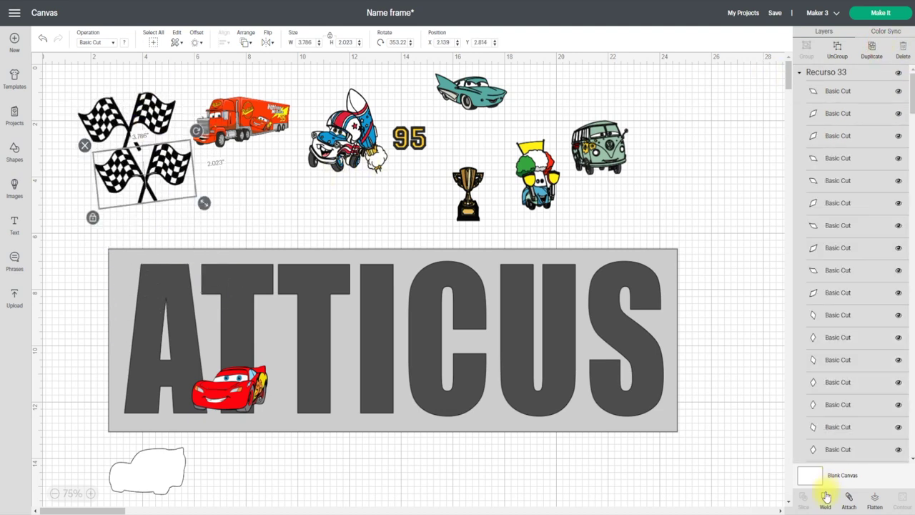
pyautogui.click(825, 496)
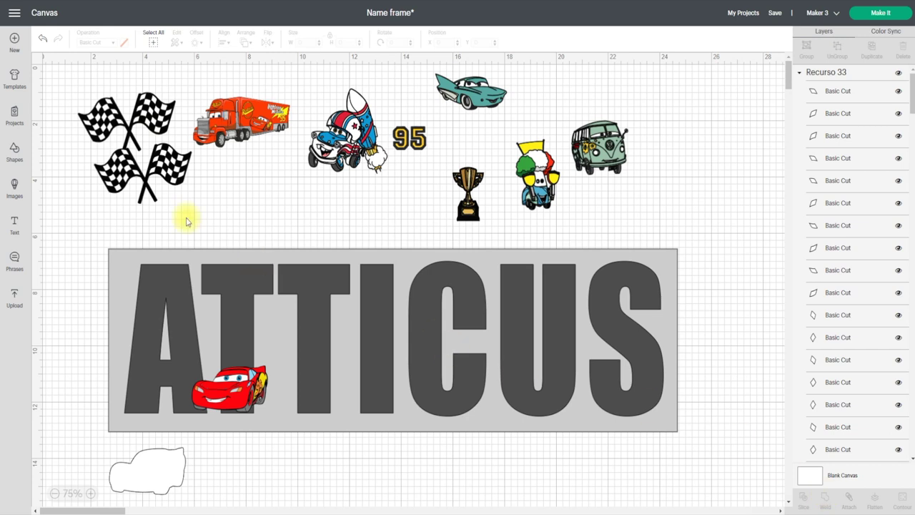
pyautogui.click(153, 179)
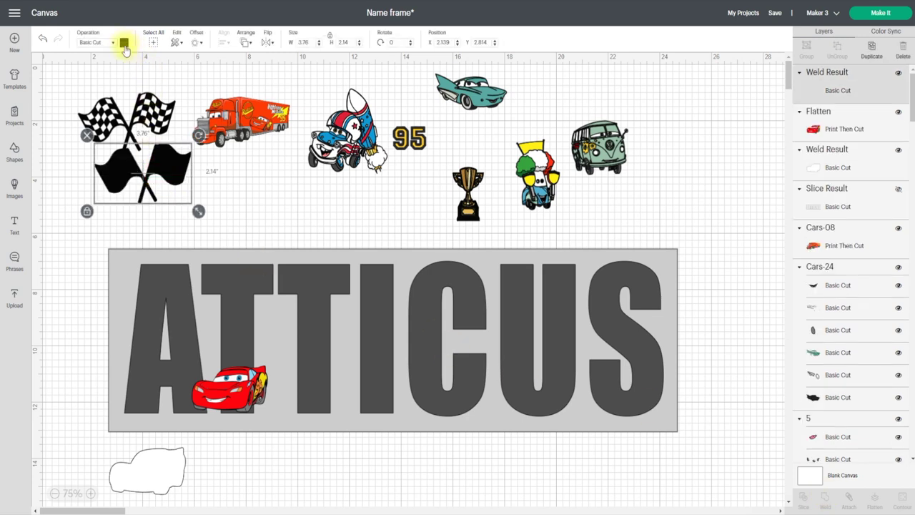
pyautogui.click(124, 42)
pyautogui.click(133, 252)
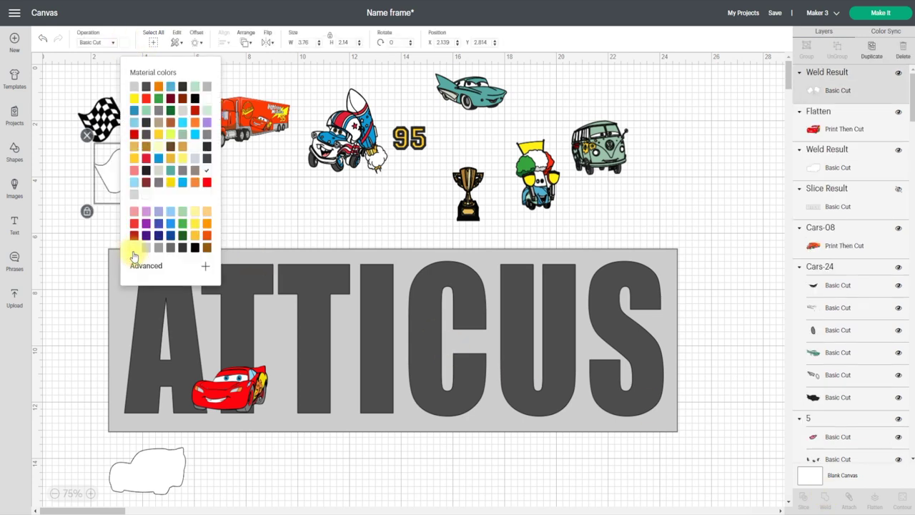
pyautogui.hotkey('ctrl', 'z')
pyautogui.hotkey('ctrl', 'z')
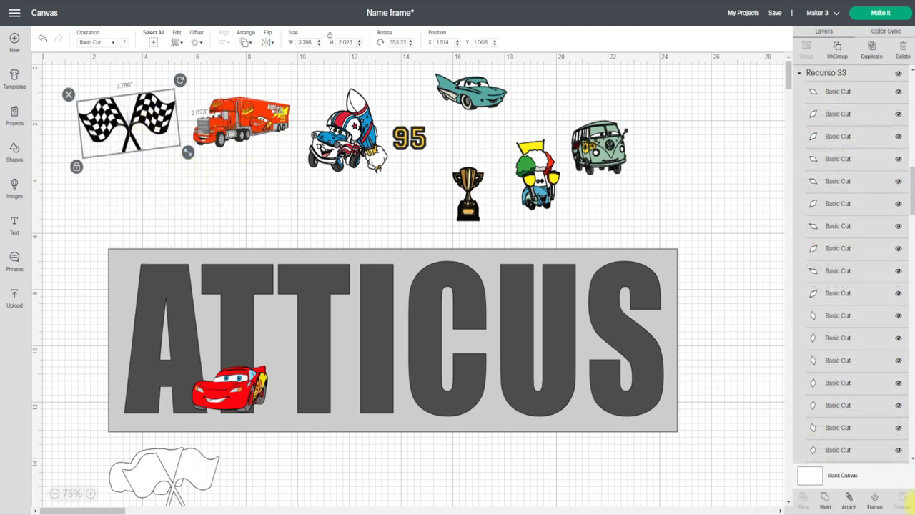
# Flatten the checkered flags, then enlarge the truck slightly and move it top-left.
pyautogui.scroll(-5, 861, 337)
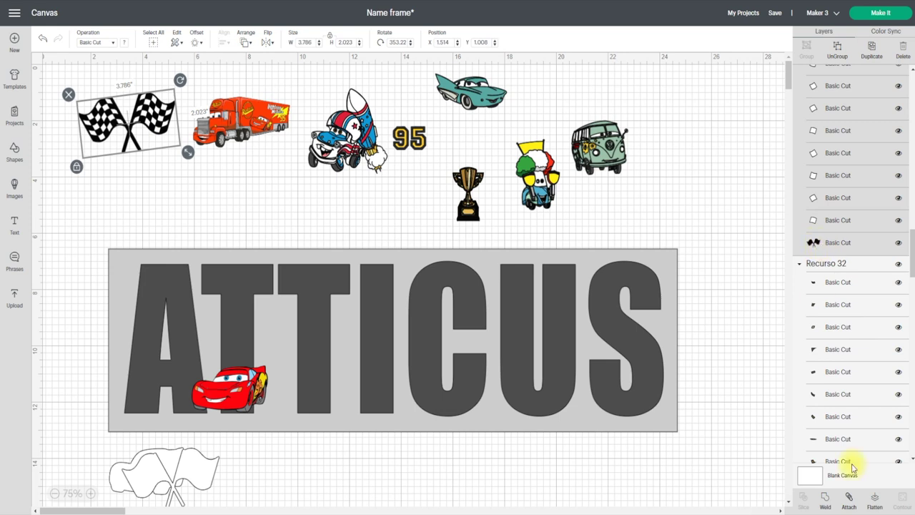
pyautogui.click(876, 498)
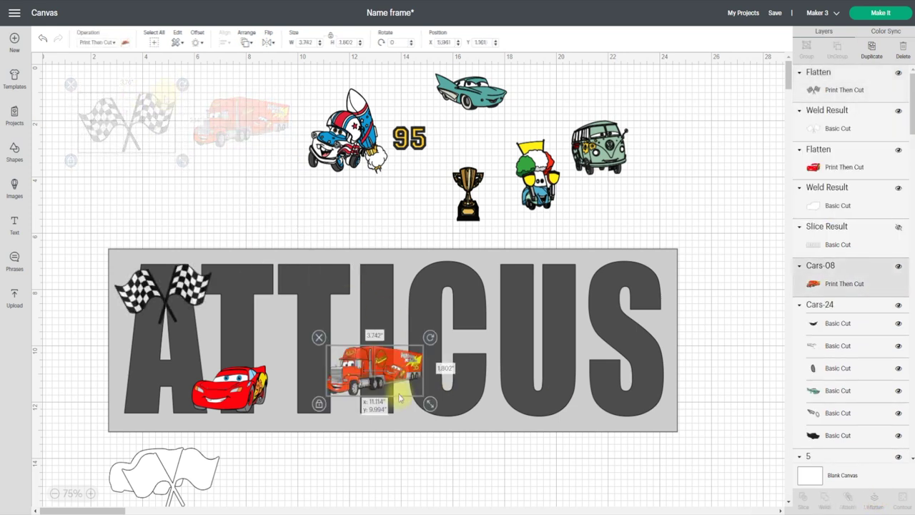
pyautogui.moveTo(400, 398); pyautogui.dragTo(369, 384)
pyautogui.moveTo(400, 419); pyautogui.dragTo(402, 423)
pyautogui.moveTo(355, 383); pyautogui.dragTo(165, 98)
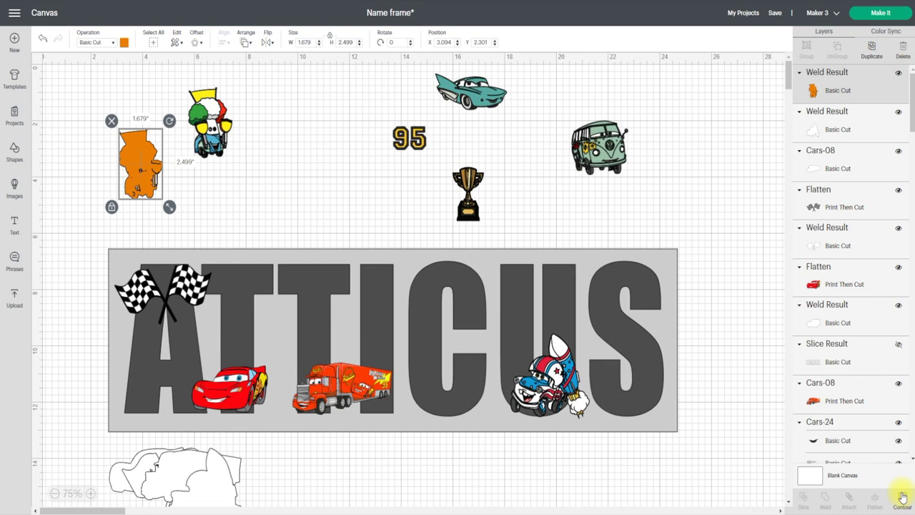
# Hide every inner contour of the orange welded silhouette, leaving one solid outline.
pyautogui.click(902, 498)
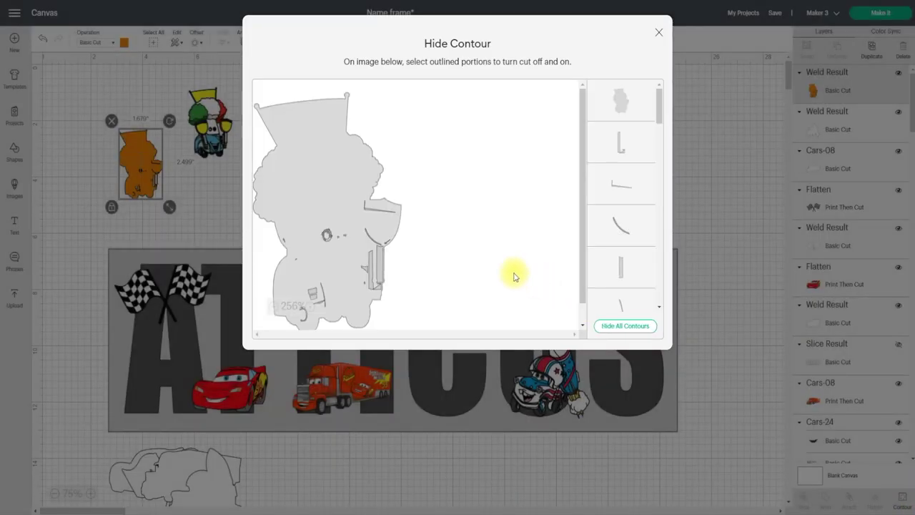
pyautogui.click(630, 327)
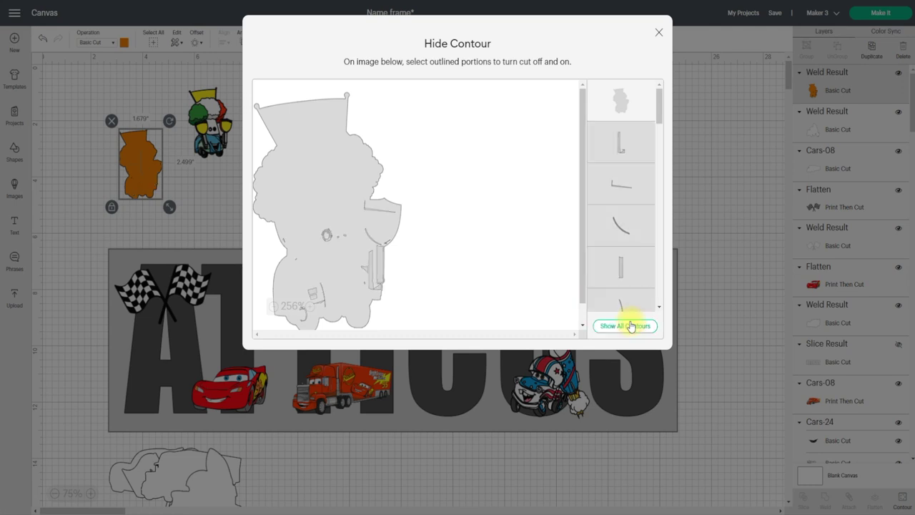
pyautogui.click(658, 32)
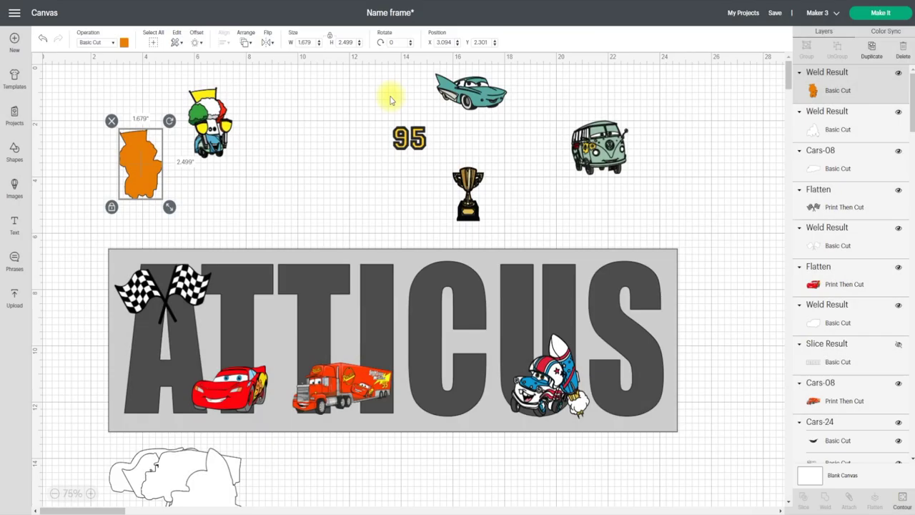
# Duplicate the orange silhouette, make both copies white, and move one to the lower left.
pyautogui.click(874, 48)
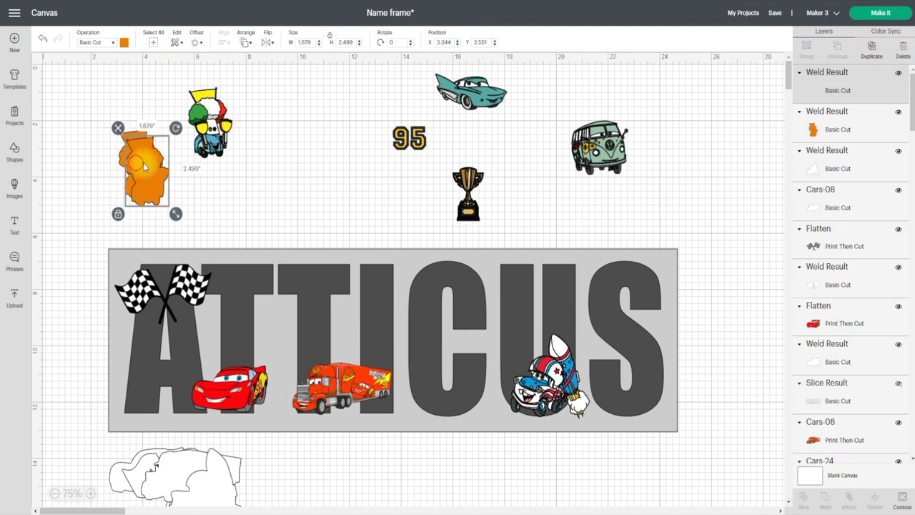
pyautogui.moveTo(144, 166); pyautogui.dragTo(285, 141)
pyautogui.click(124, 43)
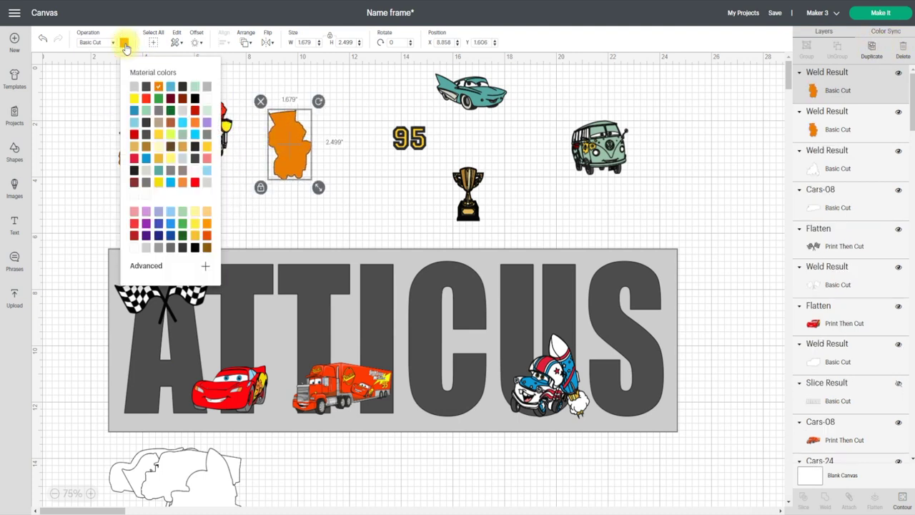
pyautogui.click(130, 194)
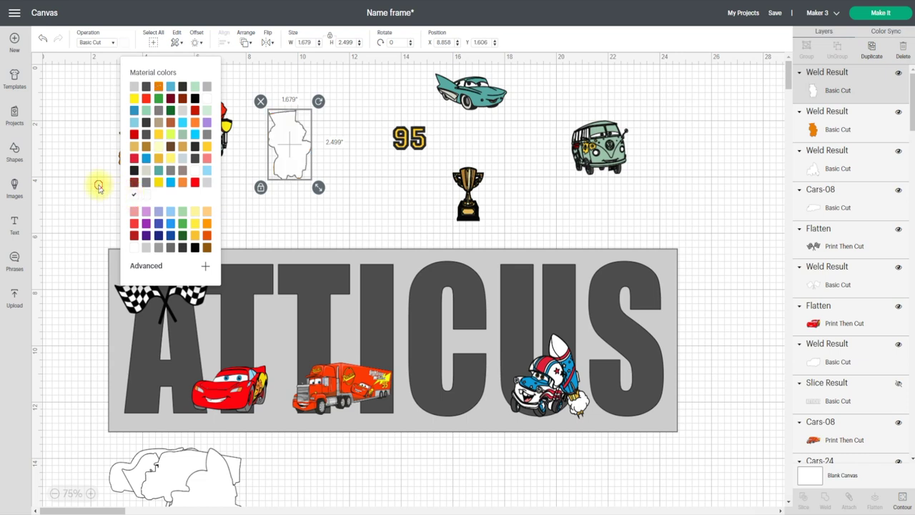
pyautogui.click(96, 184)
pyautogui.click(128, 161)
pyautogui.click(124, 42)
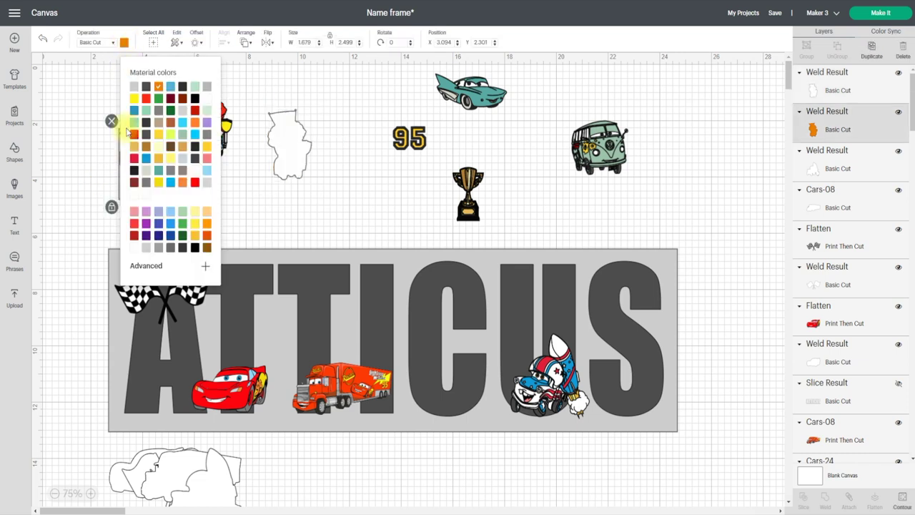
pyautogui.click(132, 239)
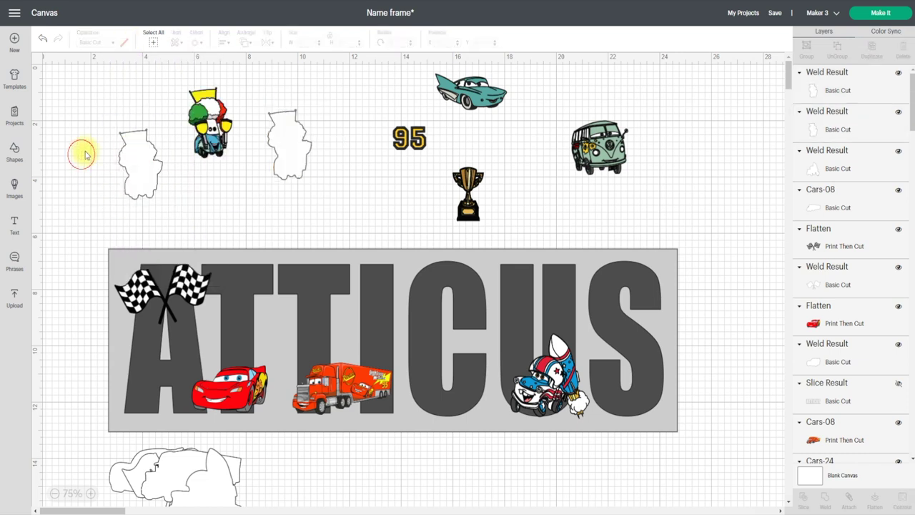
pyautogui.moveTo(138, 147); pyautogui.dragTo(222, 474)
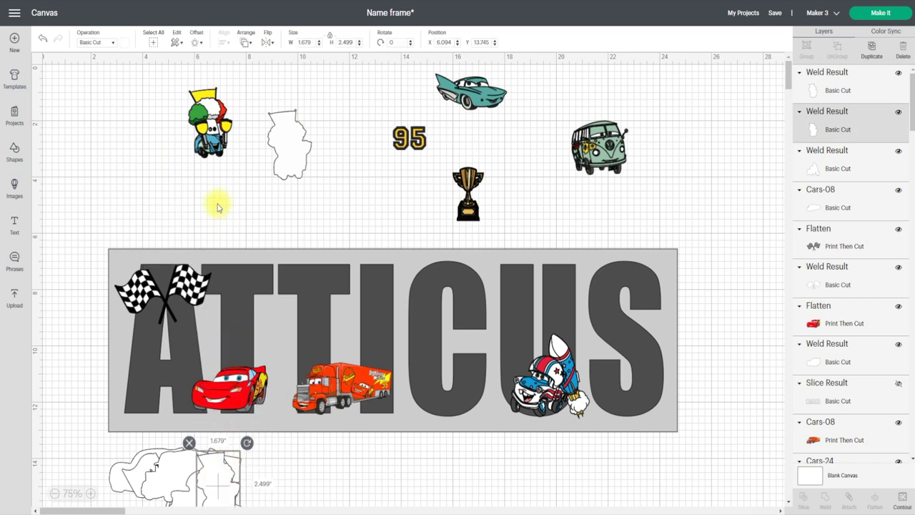
# Bring the flag-waving car to front, centre it on its white backing, and flatten them.
pyautogui.click(210, 117)
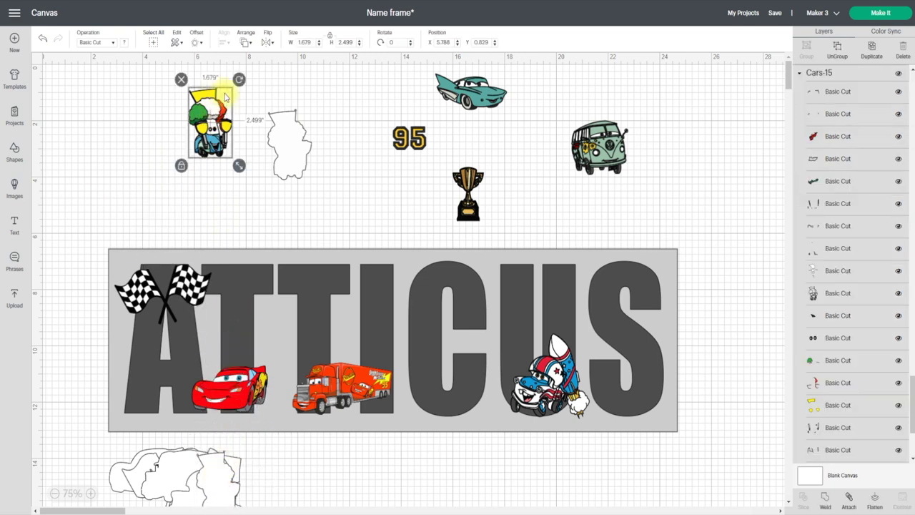
pyautogui.click(246, 45)
pyautogui.click(270, 101)
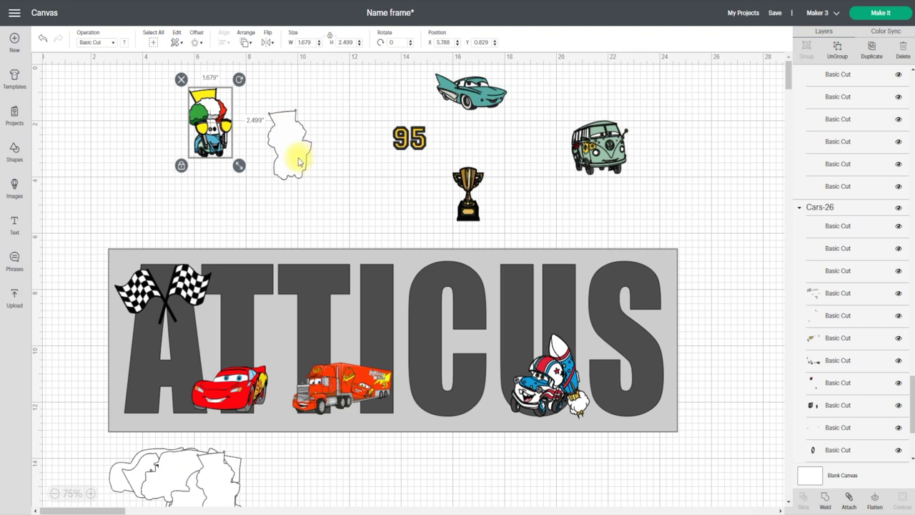
pyautogui.moveTo(222, 117); pyautogui.dragTo(300, 141)
pyautogui.click(225, 122)
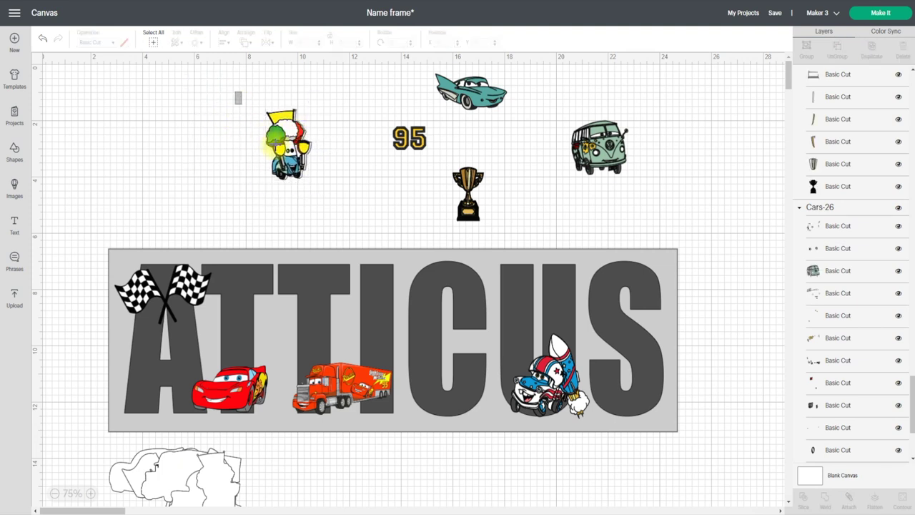
pyautogui.moveTo(235, 92); pyautogui.dragTo(328, 186)
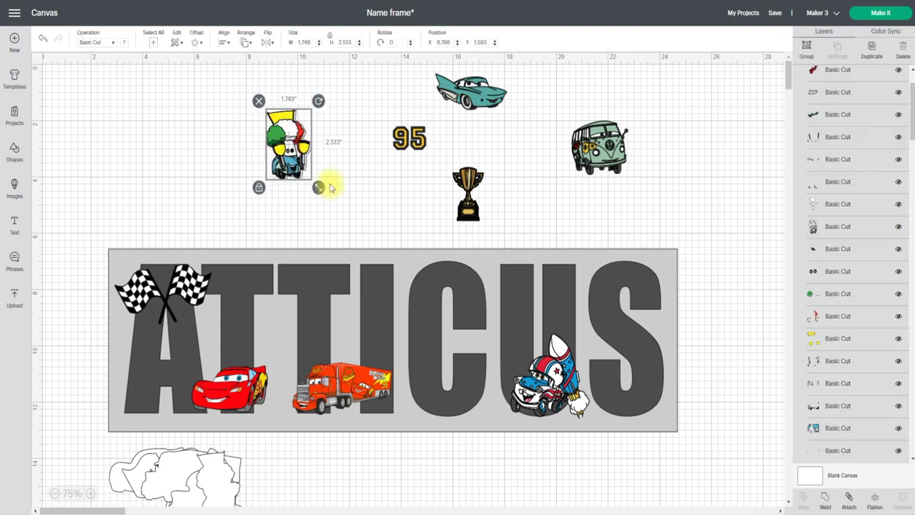
pyautogui.click(222, 43)
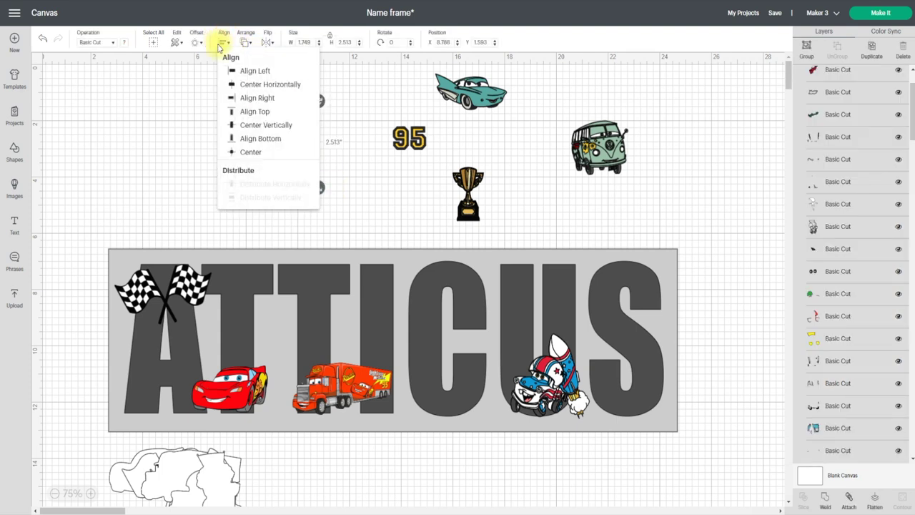
pyautogui.click(250, 151)
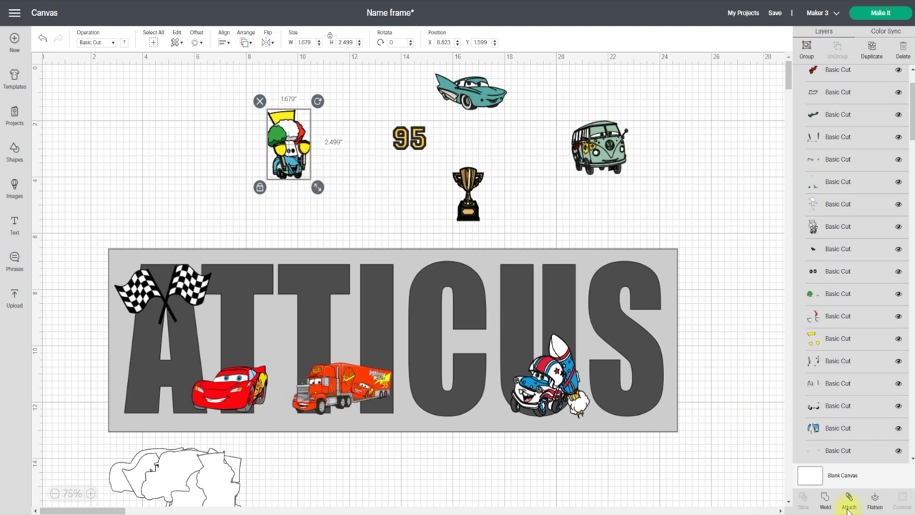
pyautogui.click(876, 498)
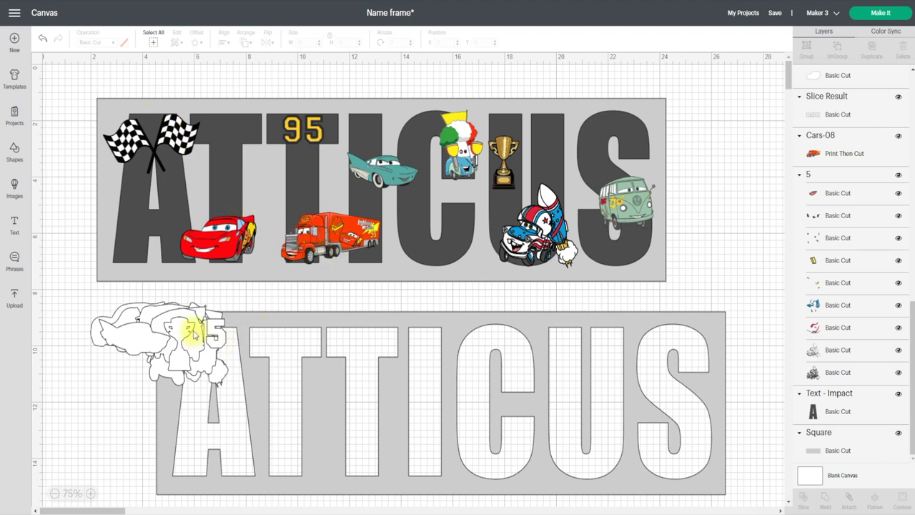
# Select a small white outline shape, then the large ATTICUS slice backing.
pyautogui.click(193, 332)
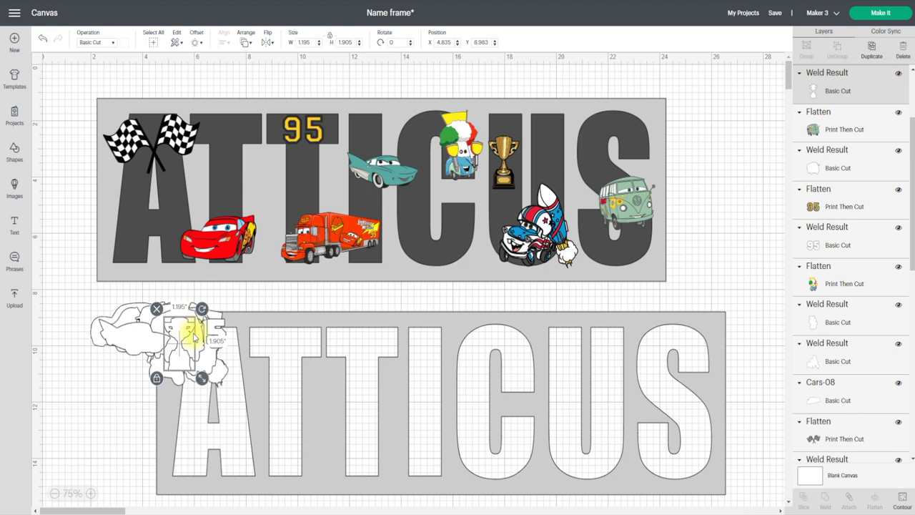
pyautogui.click(479, 366)
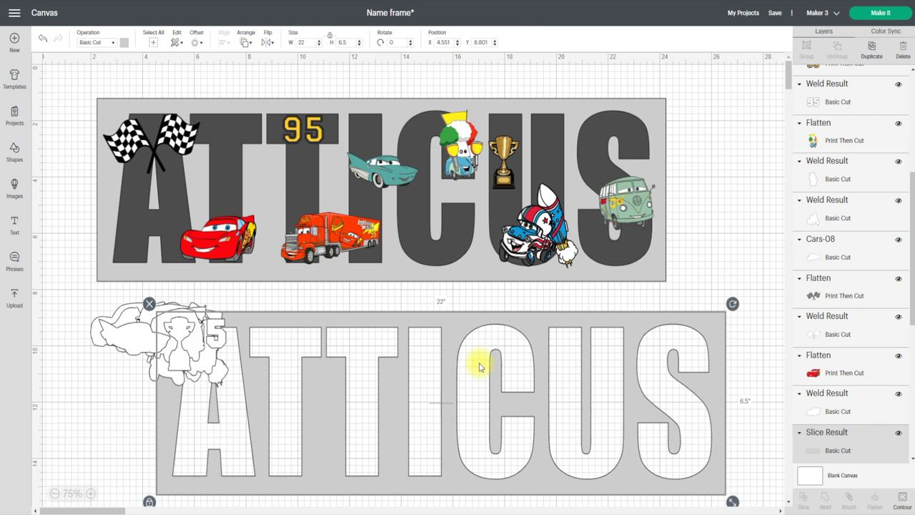
# Send the Name frame project to Make It on mat and view the Print Then Cut mat.
pyautogui.click(882, 14)
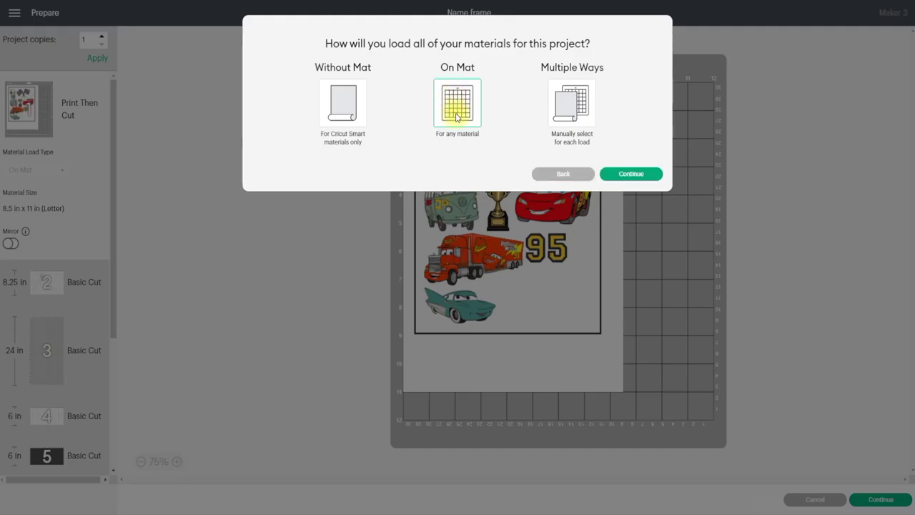
pyautogui.click(658, 173)
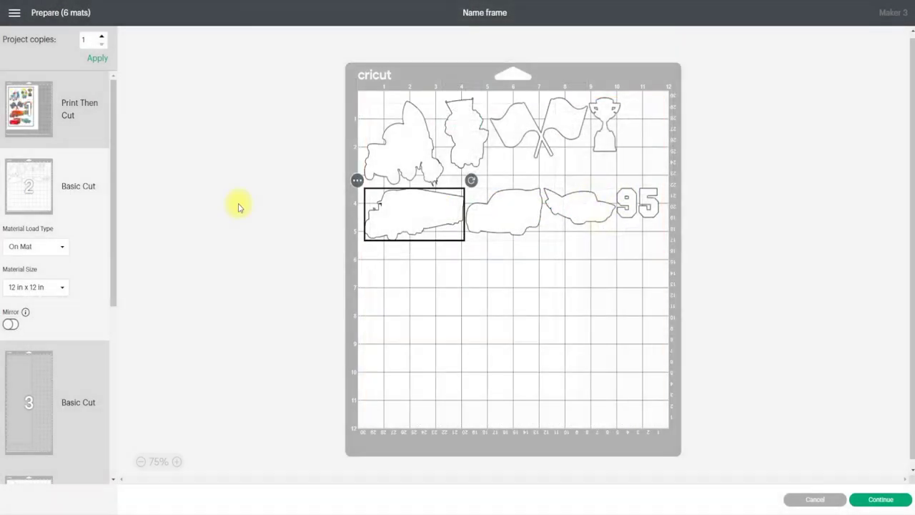
pyautogui.click(50, 106)
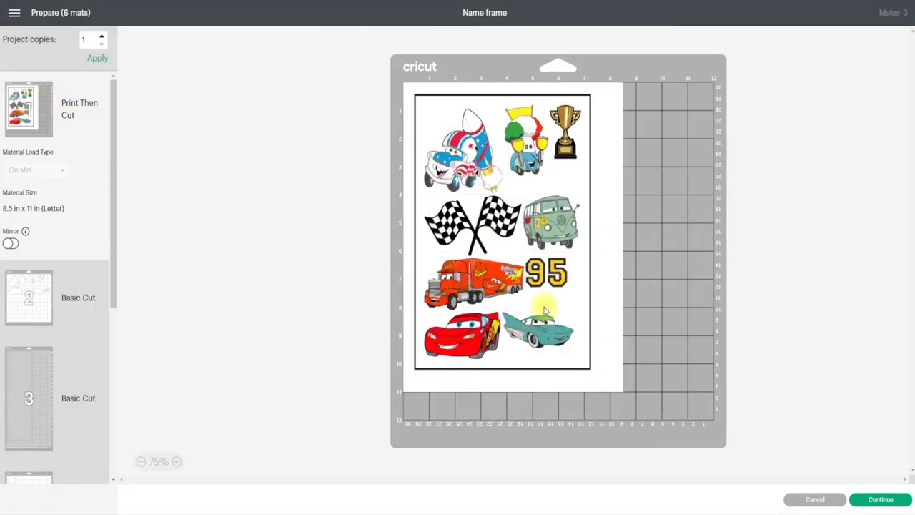
# Review mats 2 through 4: the car cut shapes, the large rectangle, and mat 4's shape.
pyautogui.click(33, 285)
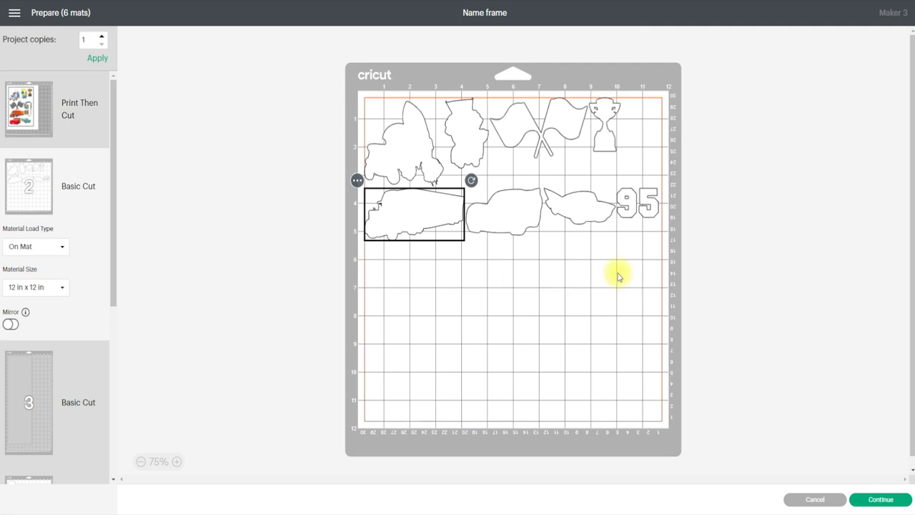
pyautogui.click(373, 200)
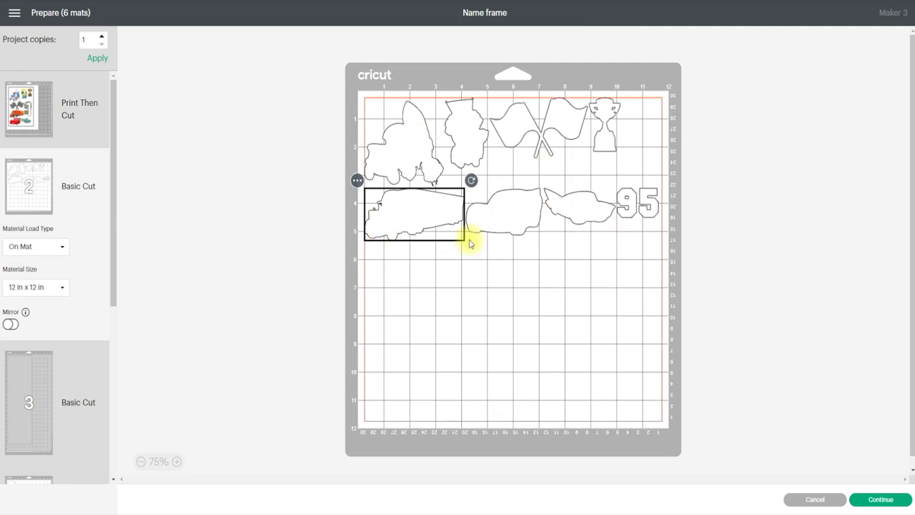
pyautogui.click(39, 386)
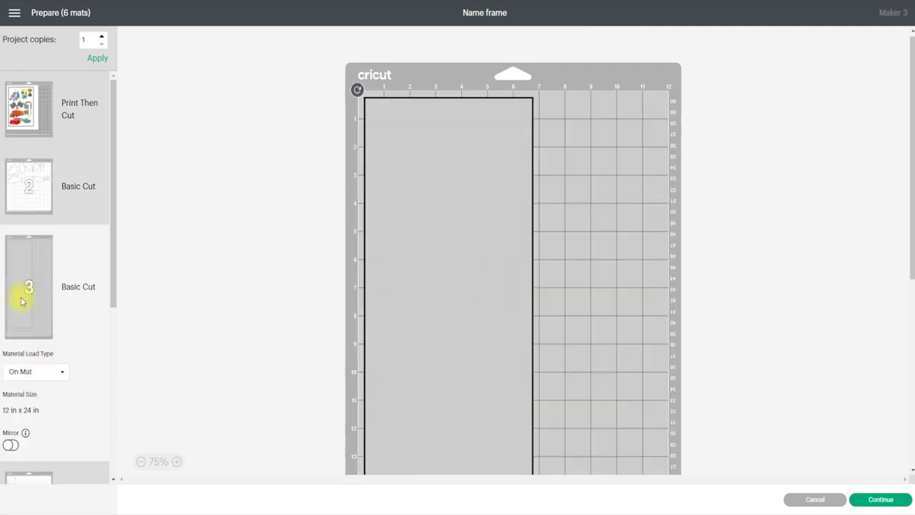
pyautogui.moveTo(114, 255); pyautogui.dragTo(121, 362)
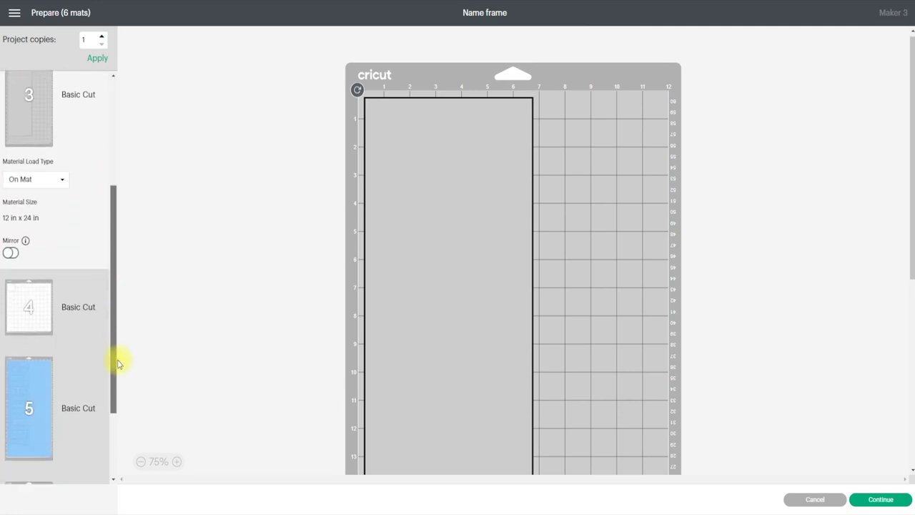
pyautogui.click(29, 321)
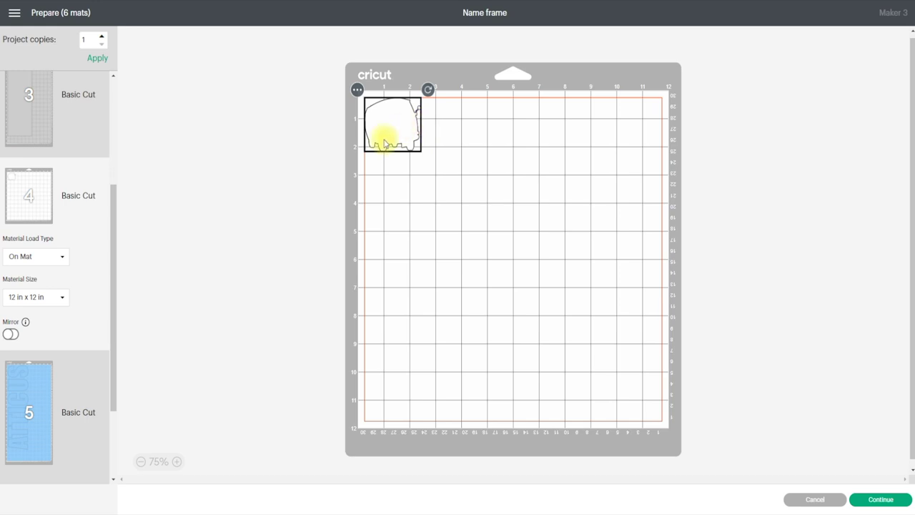
# Move mat 4's shape onto the third mat.
pyautogui.click(358, 90)
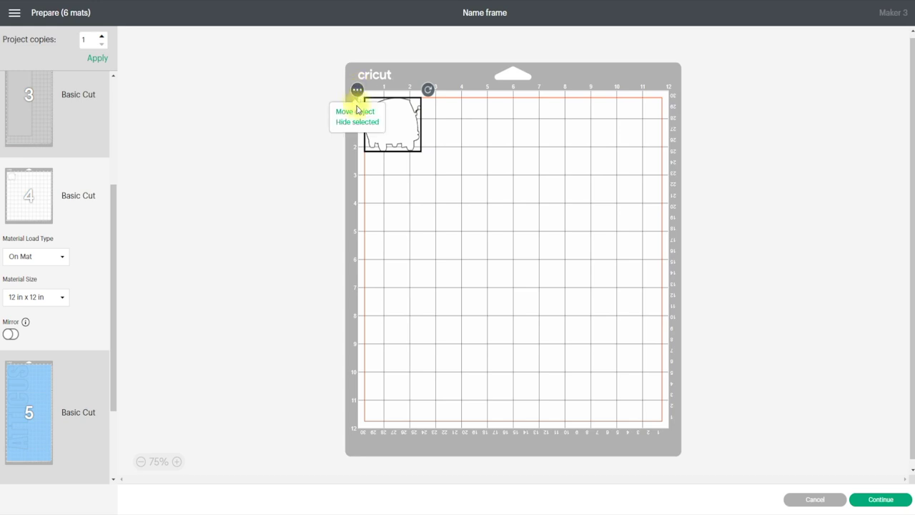
pyautogui.click(363, 113)
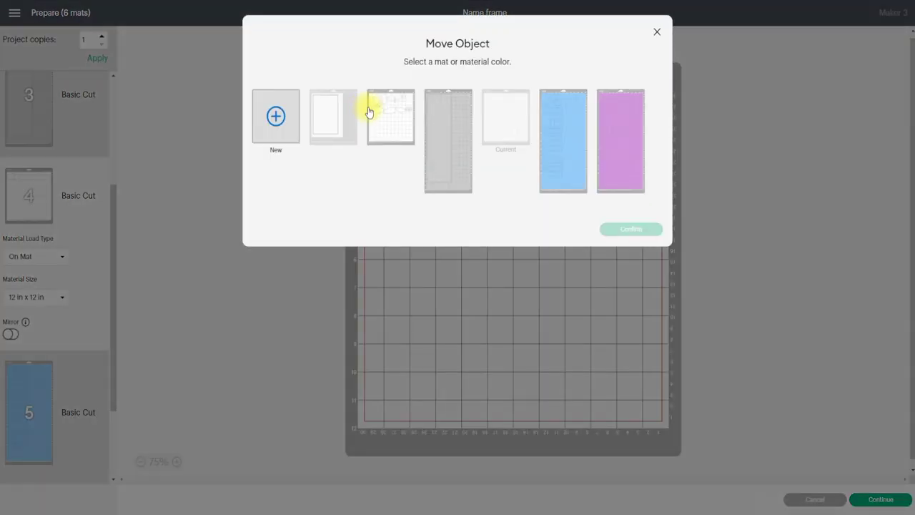
pyautogui.click(395, 118)
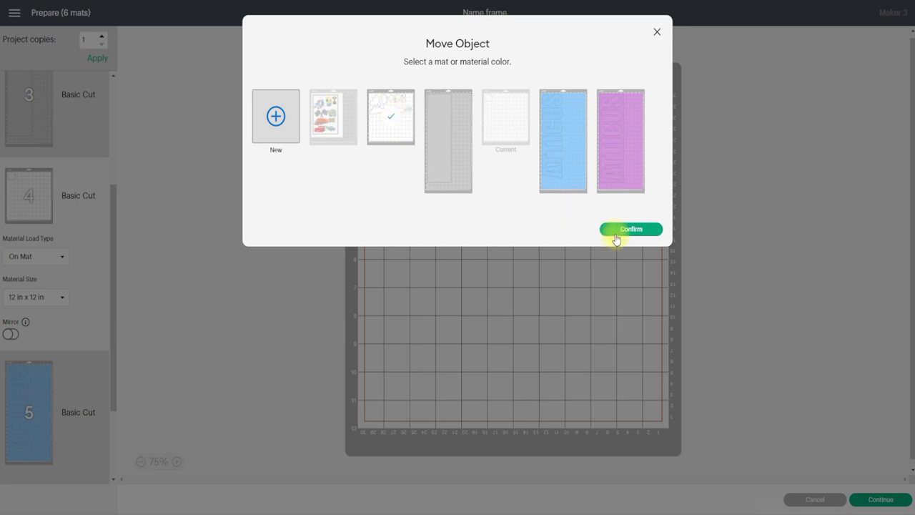
pyautogui.click(635, 230)
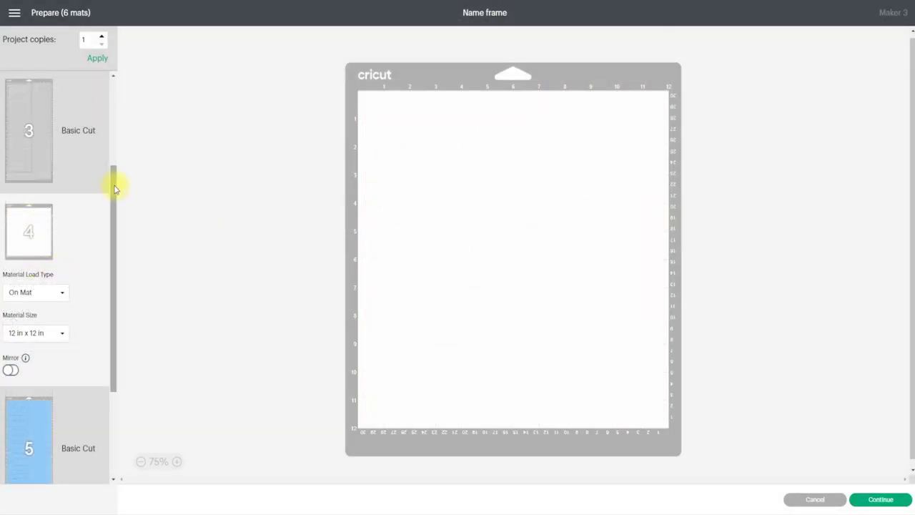
# Review the blue ATTICUS layer on mat 5 and the purple one on mat 6.
pyautogui.moveTo(112, 194); pyautogui.dragTo(117, 298)
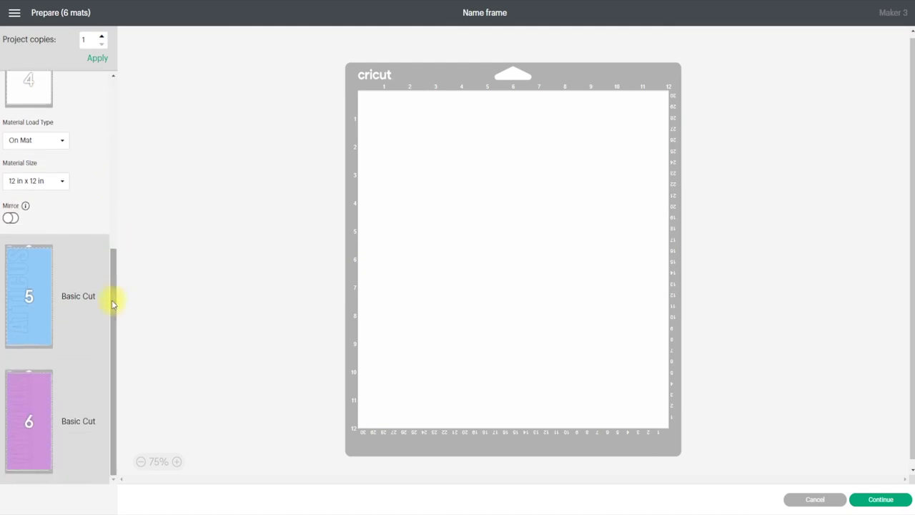
pyautogui.click(37, 282)
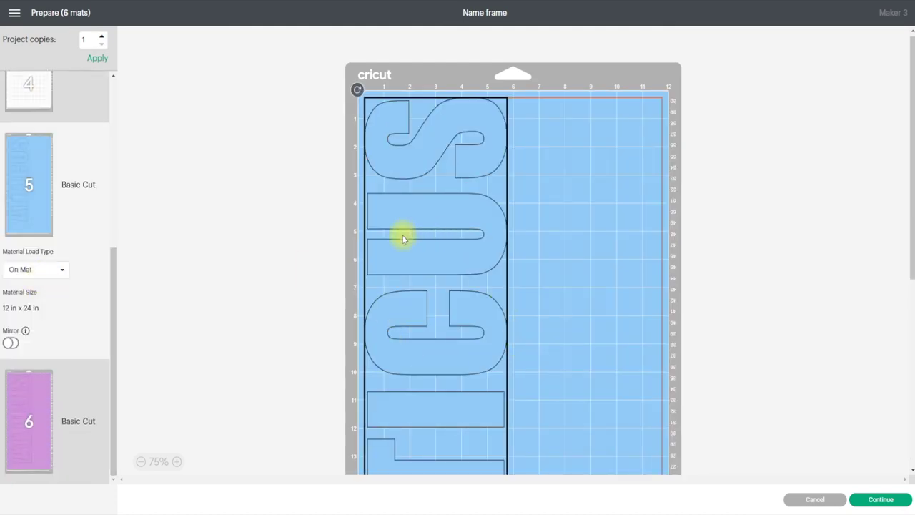
pyautogui.click(30, 398)
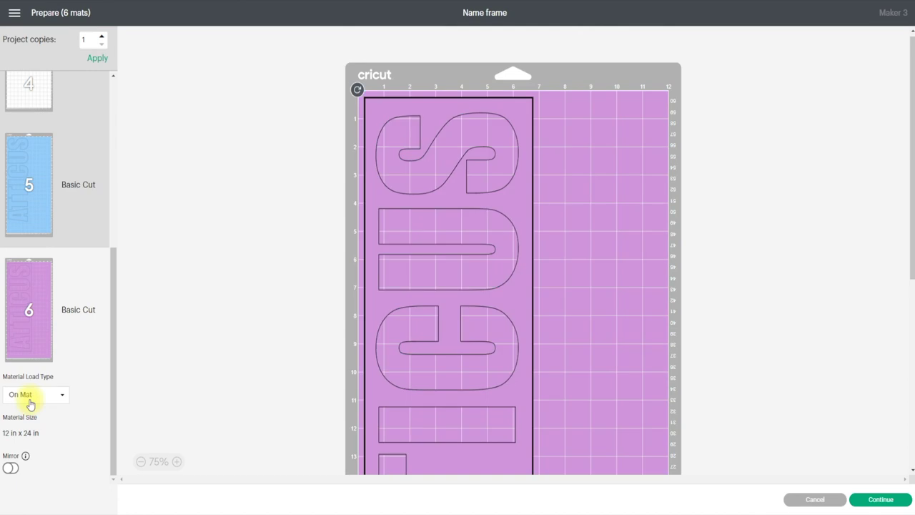
pyautogui.scroll(-3, 493, 281)
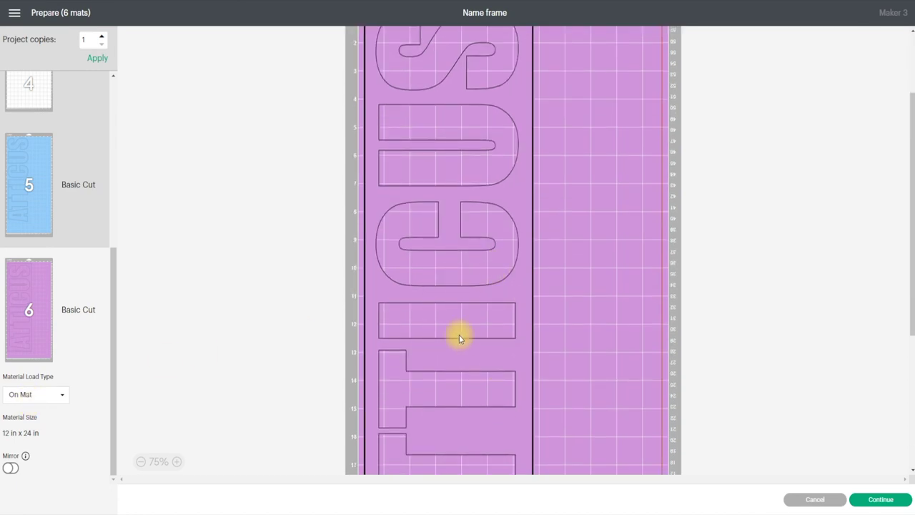
# Continue to Make and start printing the Cars image sheet through the system print dialog.
pyautogui.click(879, 499)
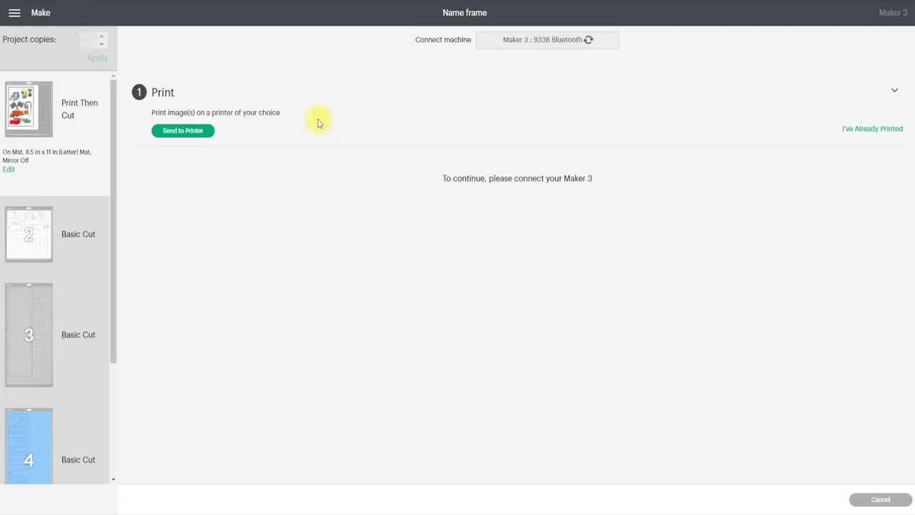
pyautogui.click(183, 130)
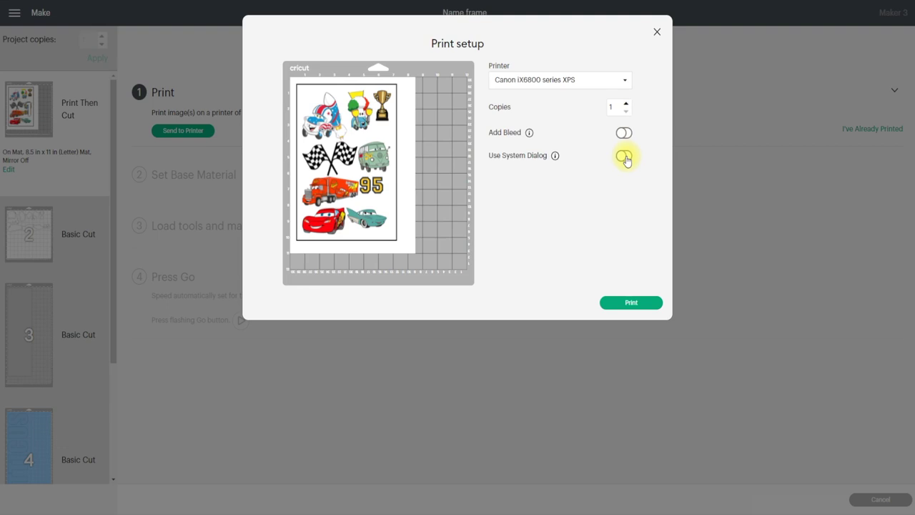
pyautogui.click(624, 156)
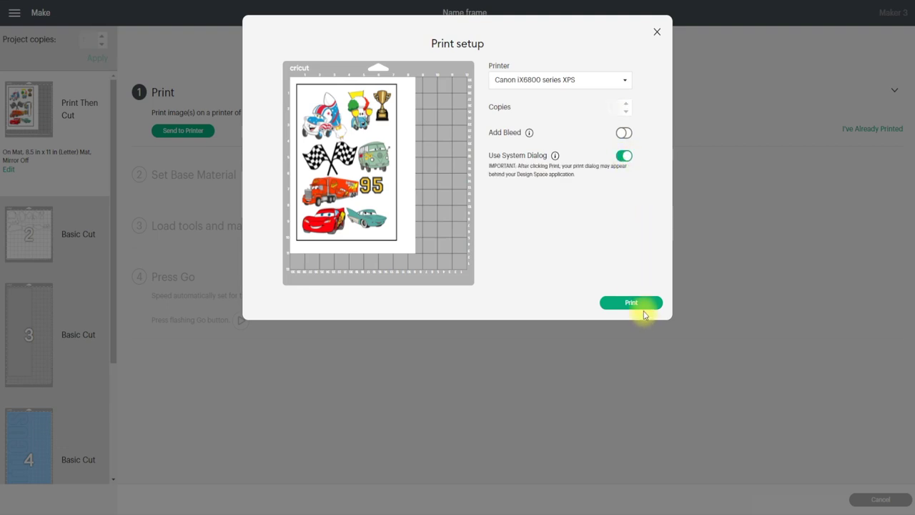
pyautogui.click(643, 303)
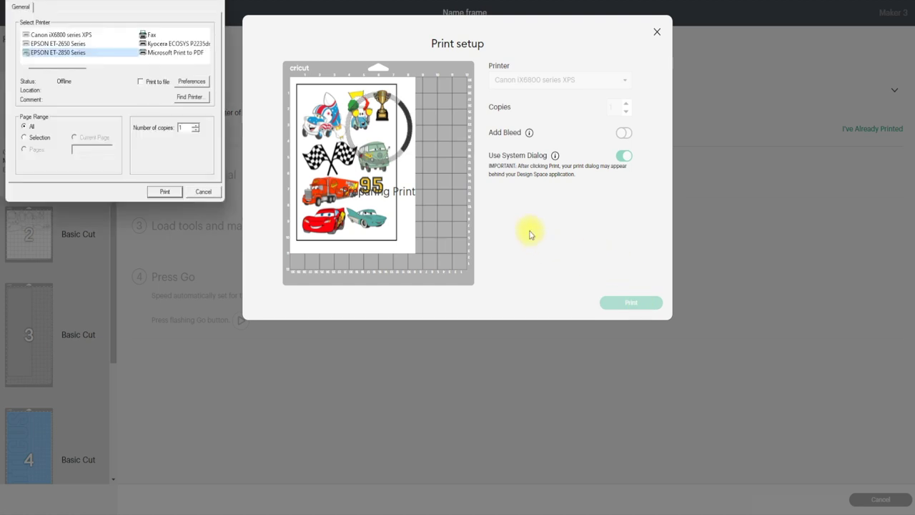
# Set printer paper type to Premium Photo Paper Glossy and quality to High, then print.
pyautogui.click(191, 81)
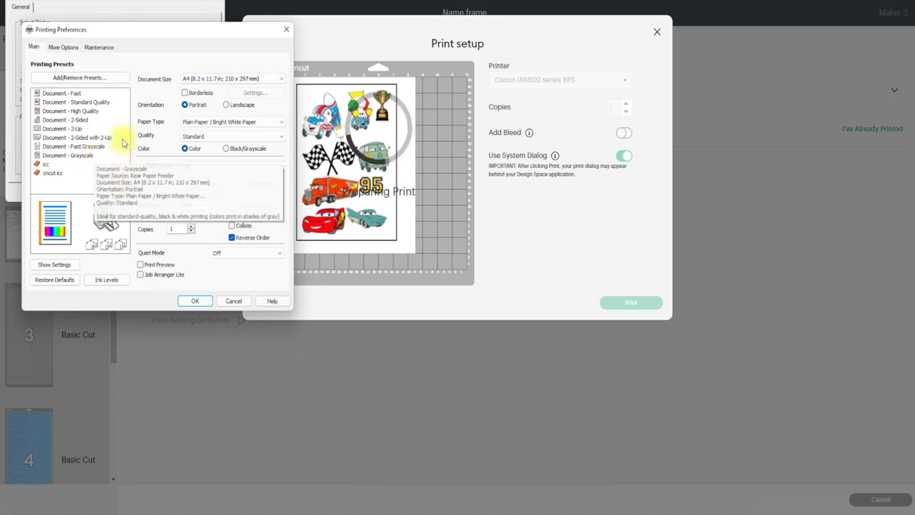
pyautogui.click(221, 123)
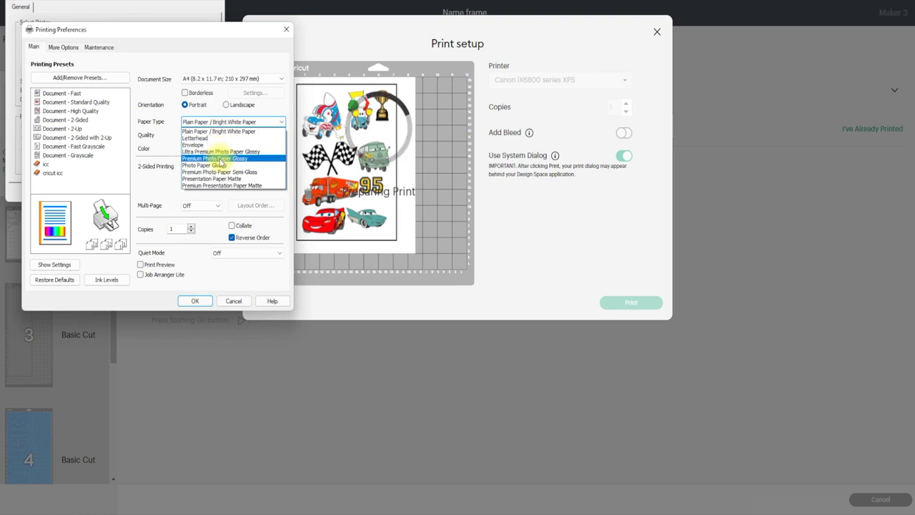
pyautogui.click(218, 158)
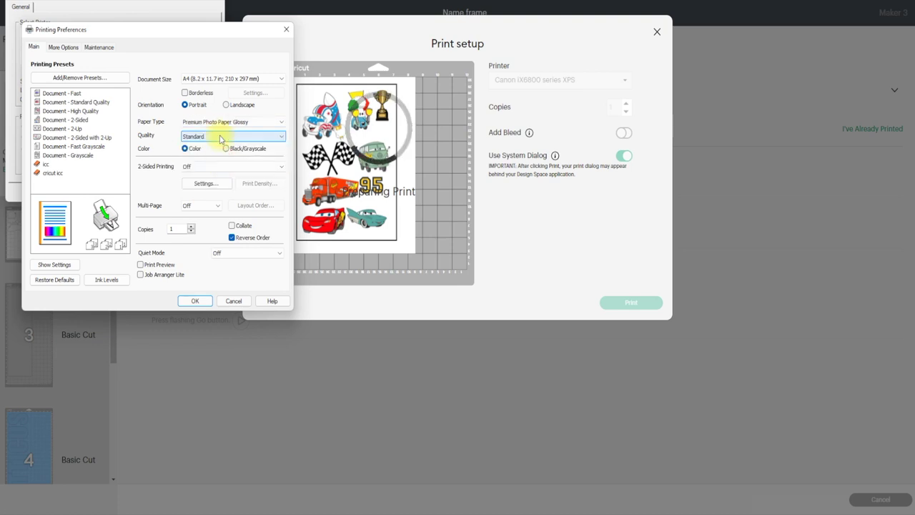
pyautogui.click(220, 136)
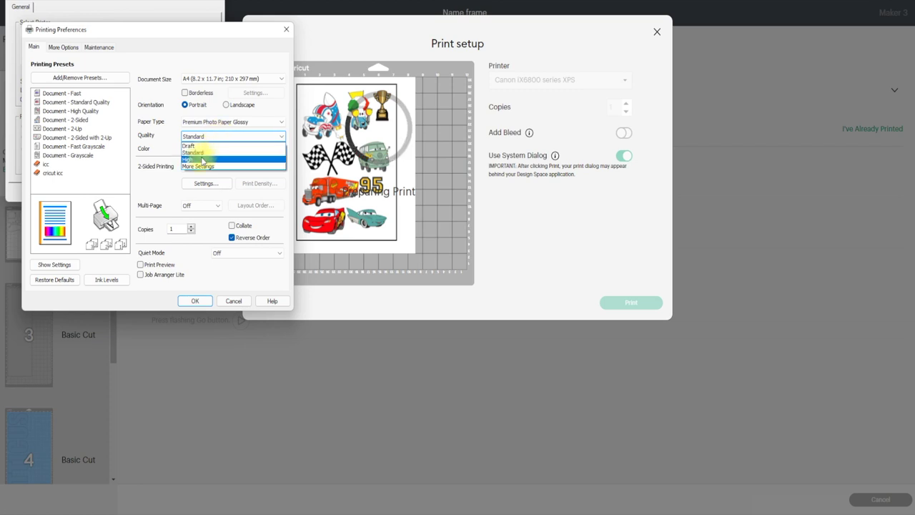
pyautogui.click(202, 160)
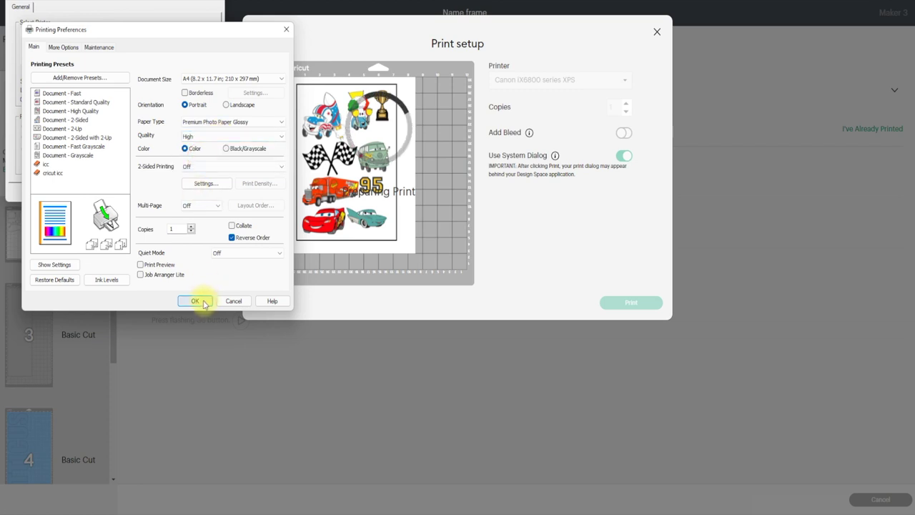
pyautogui.click(196, 301)
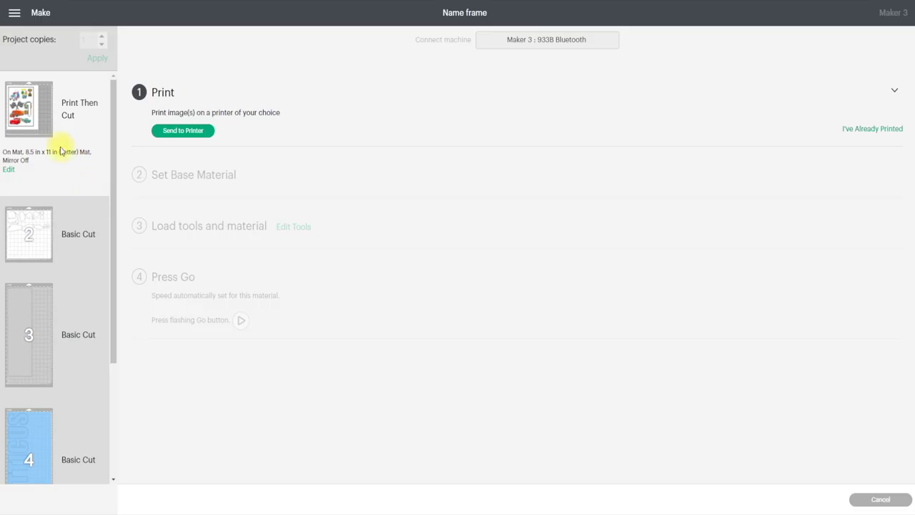
pyautogui.click(24, 240)
# View the cutting steps for Basic Cut mats 3 and 4, then open the full materials list.
pyautogui.click(22, 309)
pyautogui.click(21, 431)
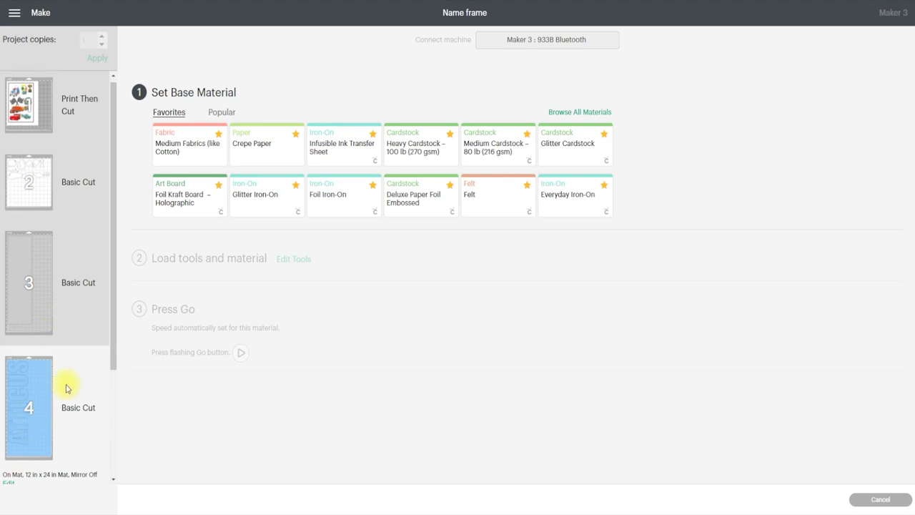
pyautogui.scroll(-3, 66, 385)
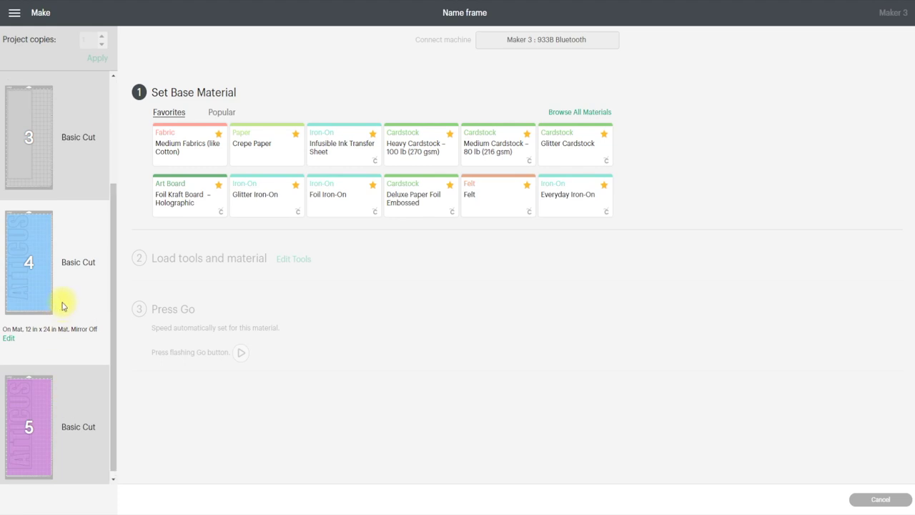
pyautogui.scroll(3, 63, 306)
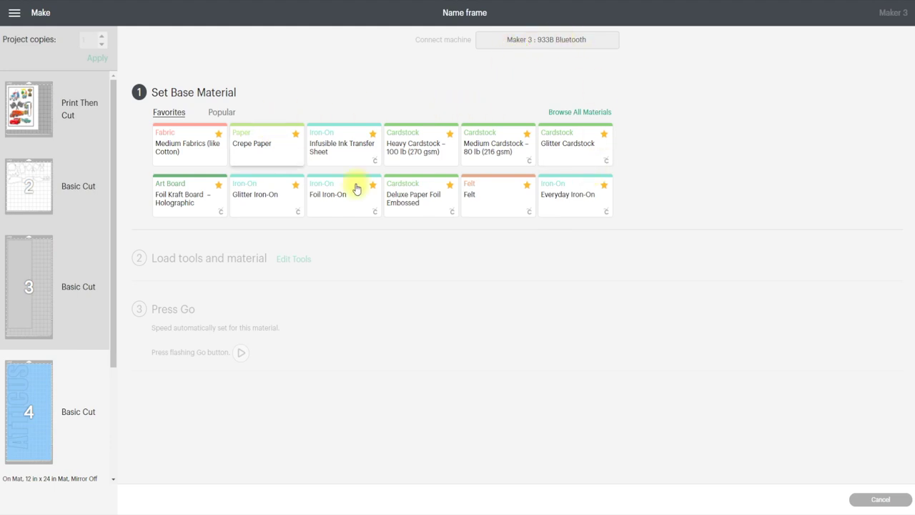
pyautogui.click(583, 112)
# Scroll through the Cardstock and Fabric categories in the All Materials list.
pyautogui.scroll(-3, 521, 183)
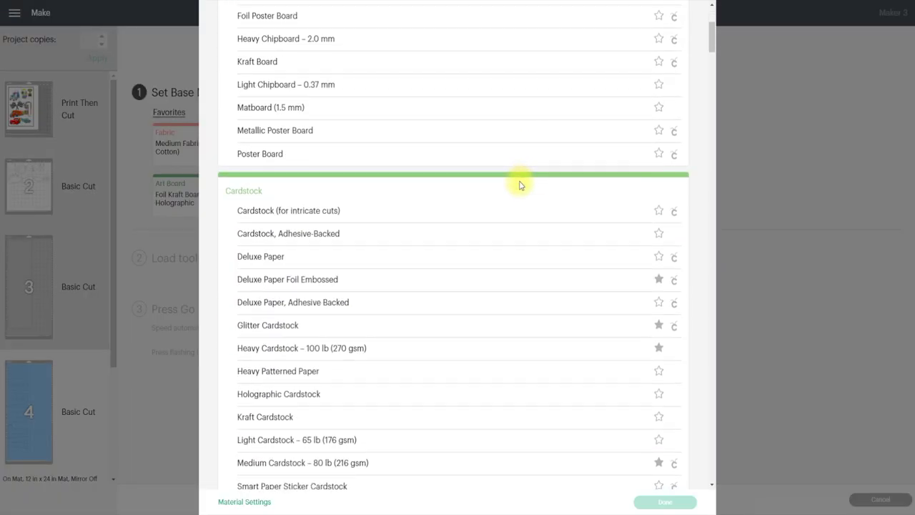
pyautogui.scroll(-8, 520, 184)
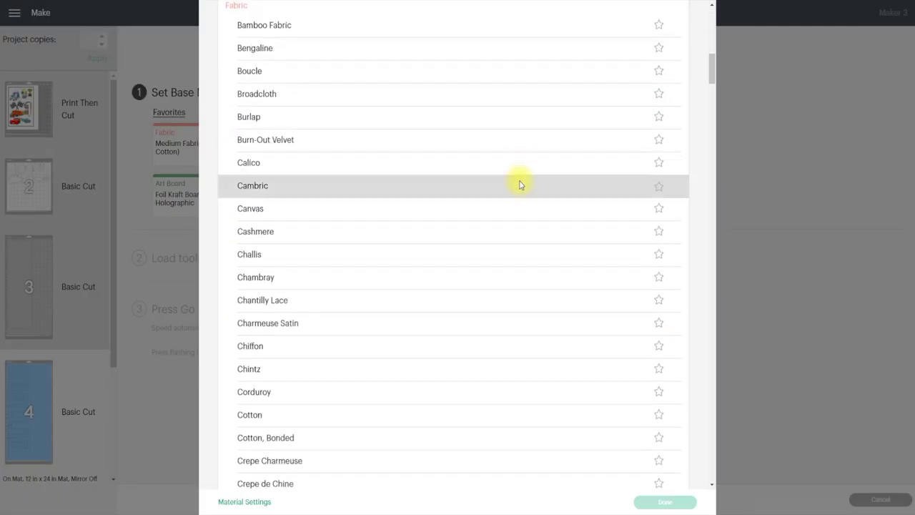
pyautogui.scroll(-4, 520, 184)
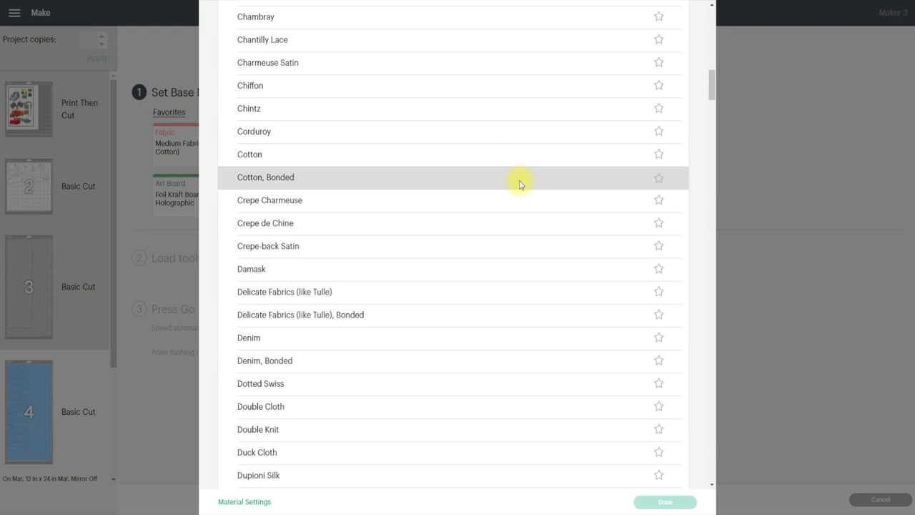
pyautogui.scroll(15, 538, 175)
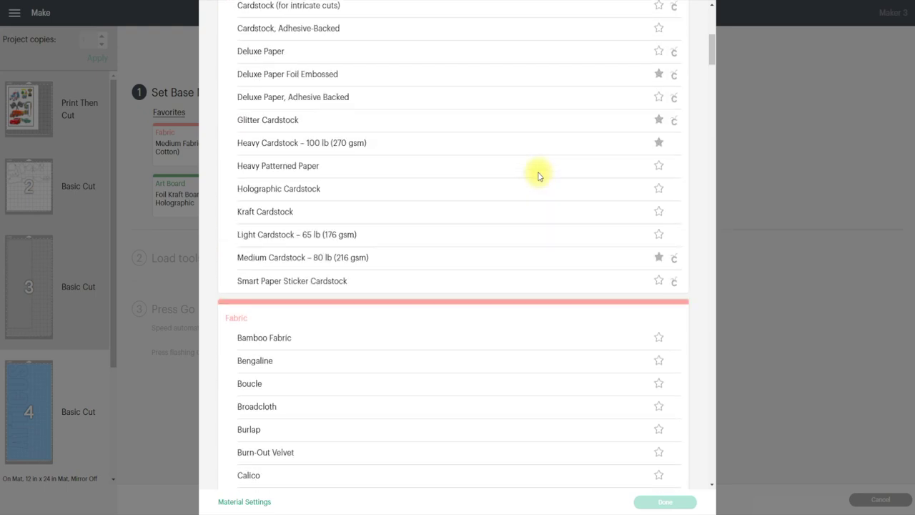